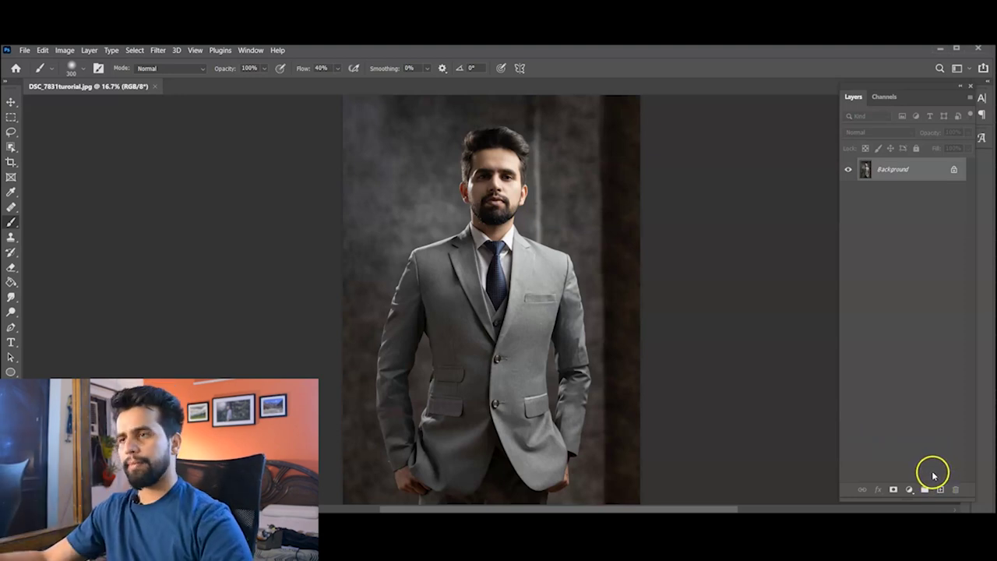
# - Duplicate the Background layer into a new Layer 1, undoing and then redoing the copy
pyautogui.click(939, 488)
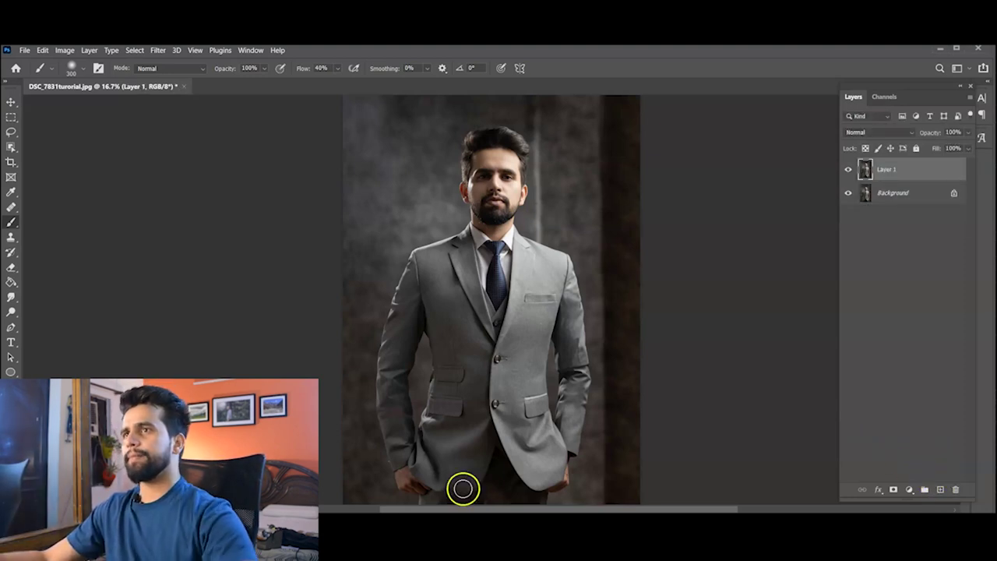
pyautogui.hotkey('ctrl', 'z')
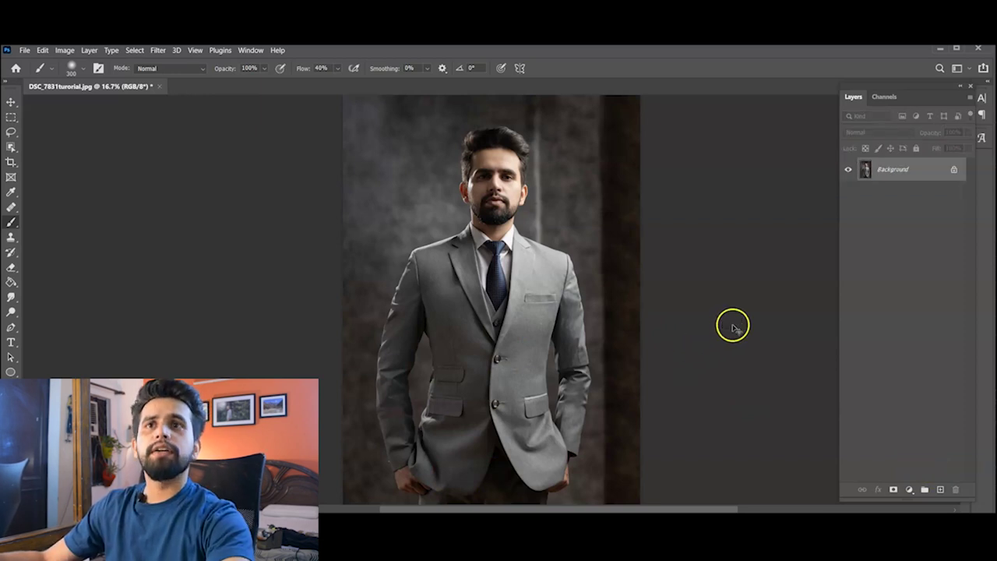
pyautogui.hotkey('ctrl', 'shift', 'z')
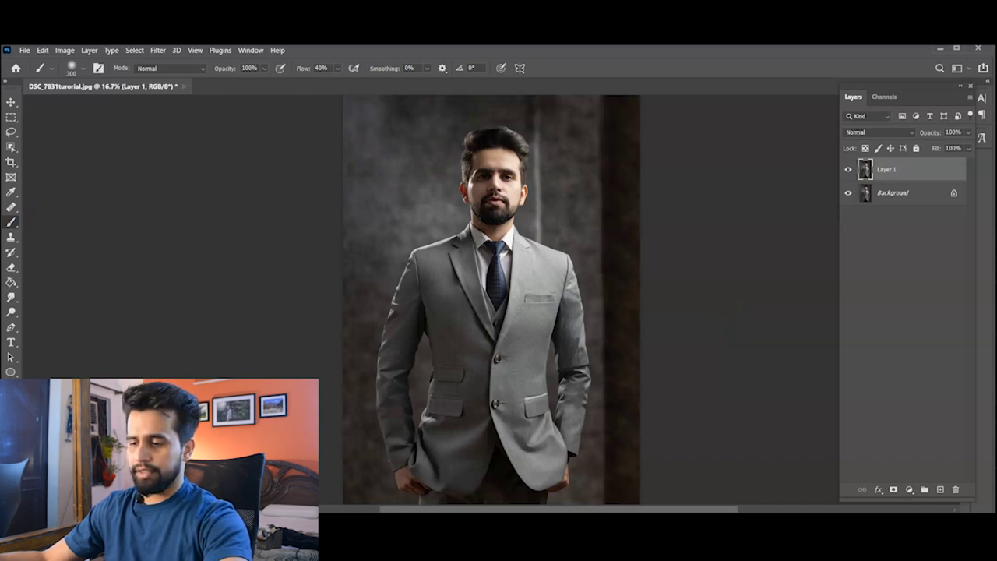
pyautogui.press('p')
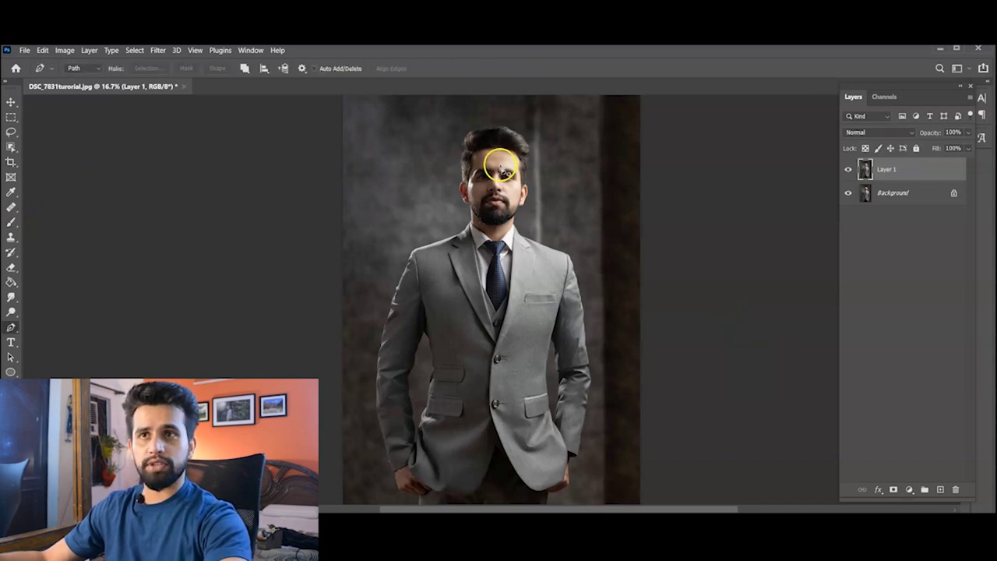
# - Place the first Pen anchor at the trouser hem and pan up toward the hand
pyautogui.scroll(2, 474, 184)
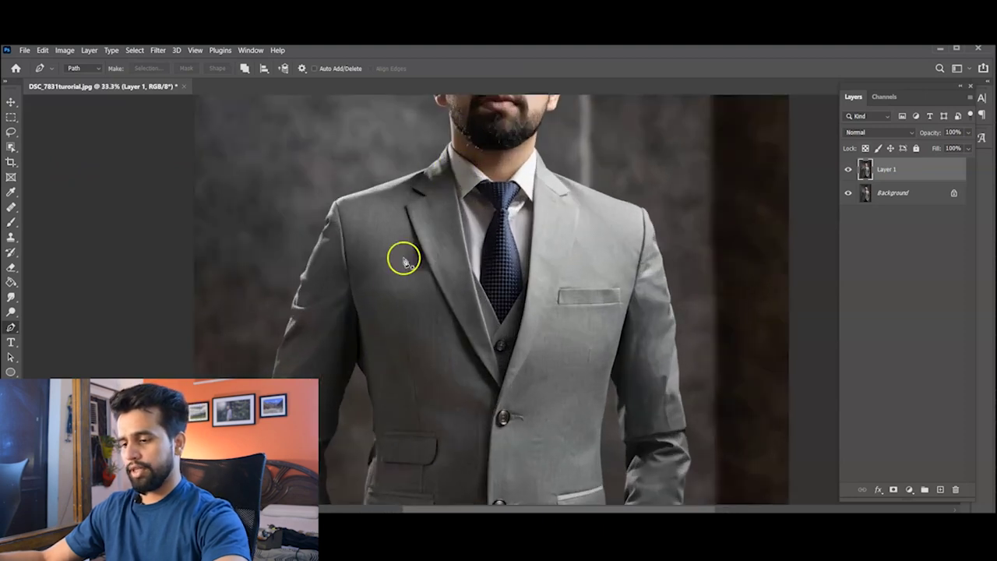
pyautogui.scroll(-5, 400, 256)
pyautogui.scroll(1, 409, 328)
pyautogui.scroll(1, 374, 306)
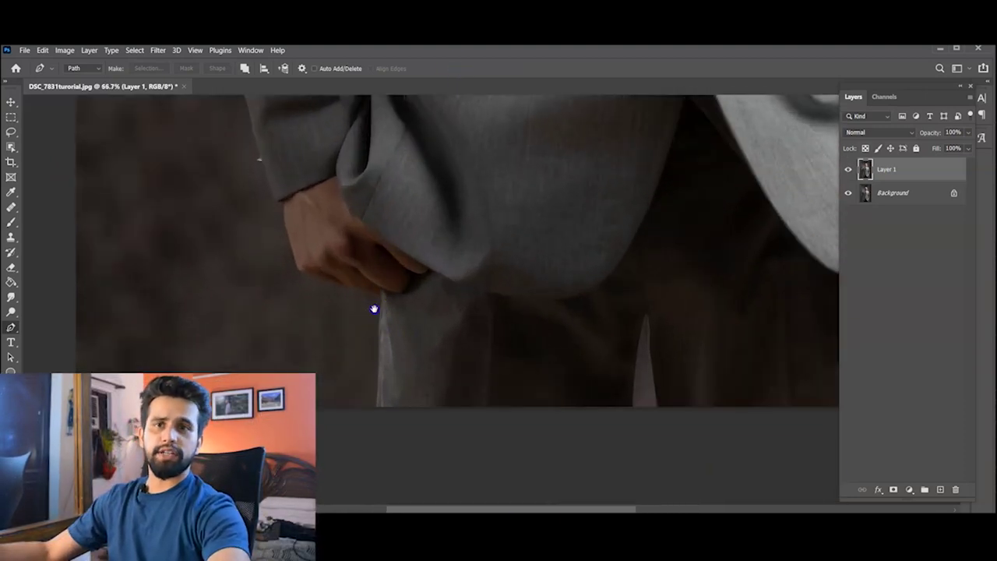
pyautogui.scroll(1, 403, 405)
pyautogui.scroll(-2, 390, 400)
pyautogui.click(409, 418)
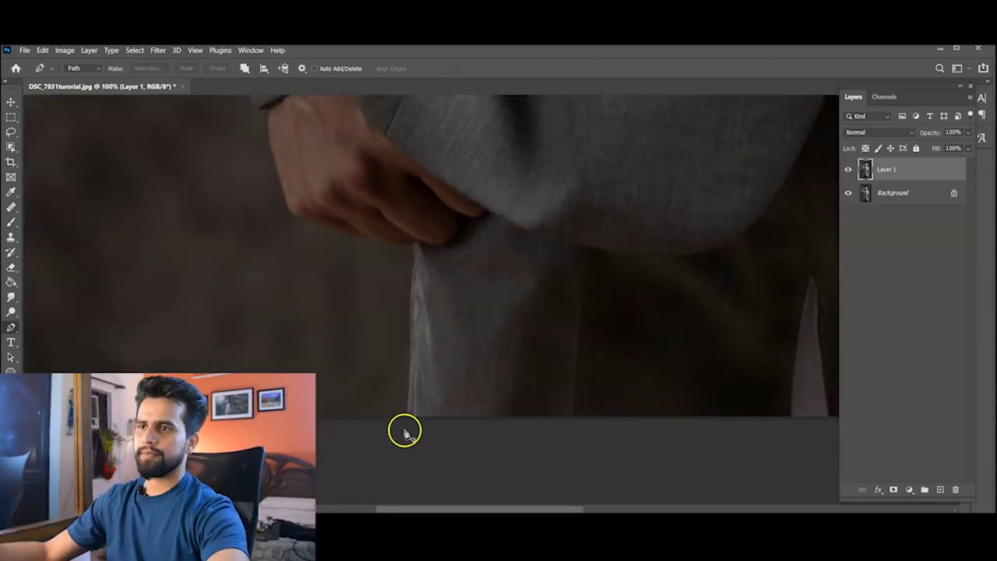
pyautogui.scroll(2, 407, 396)
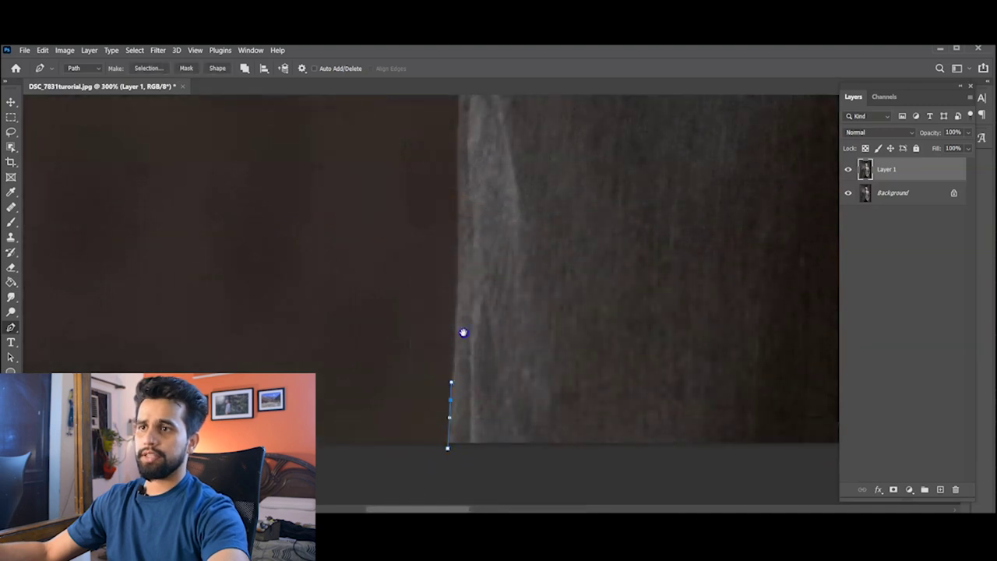
pyautogui.moveTo(463, 333); pyautogui.dragTo(460, 415)
pyautogui.moveTo(457, 378); pyautogui.dragTo(468, 481)
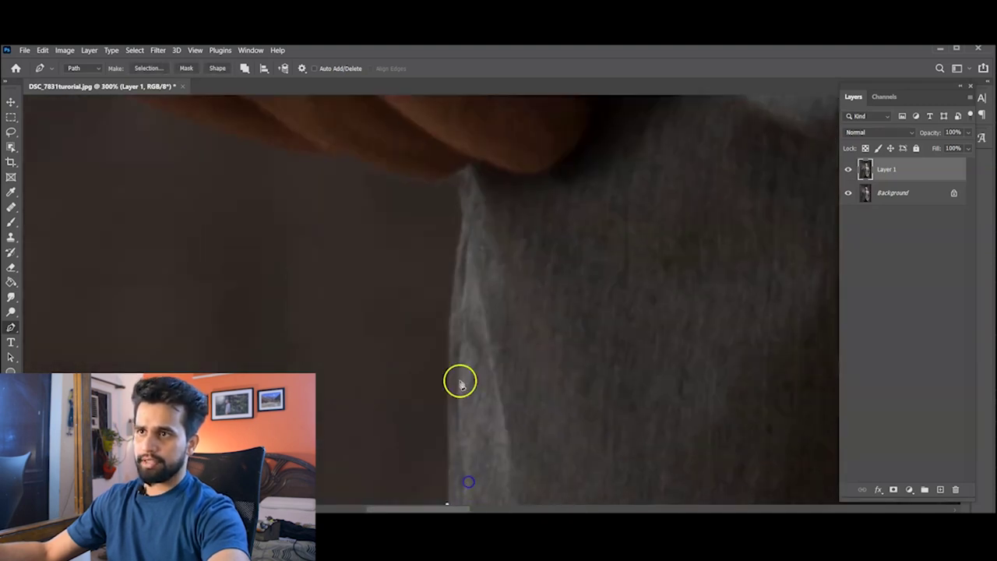
pyautogui.moveTo(450, 333); pyautogui.dragTo(479, 418)
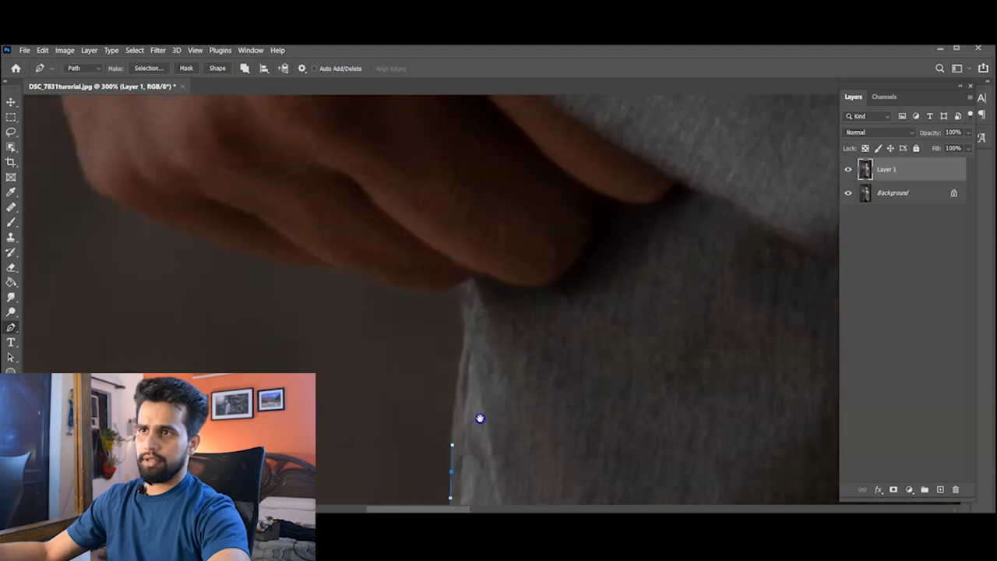
pyautogui.scroll(1, 469, 325)
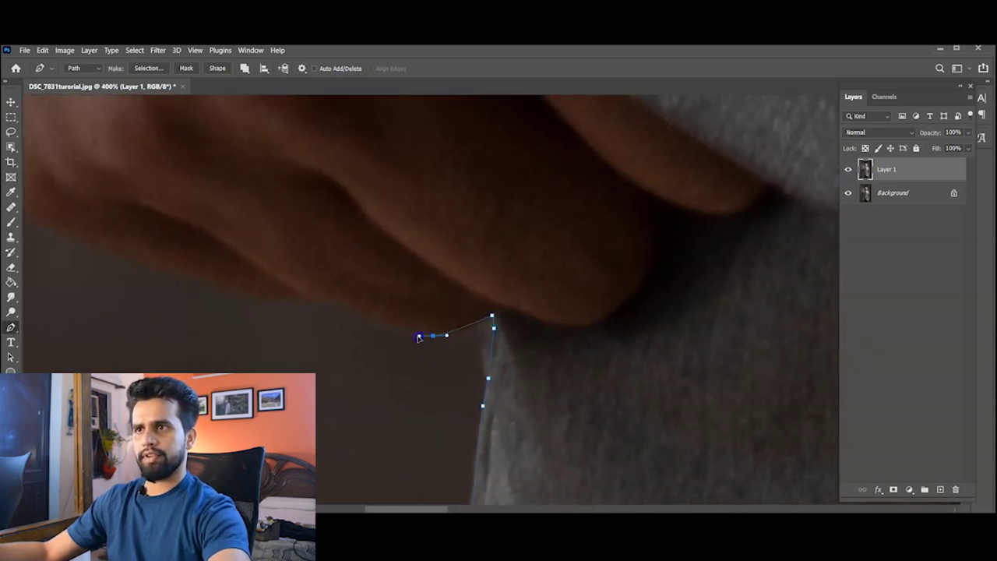
pyautogui.moveTo(396, 333); pyautogui.dragTo(554, 391)
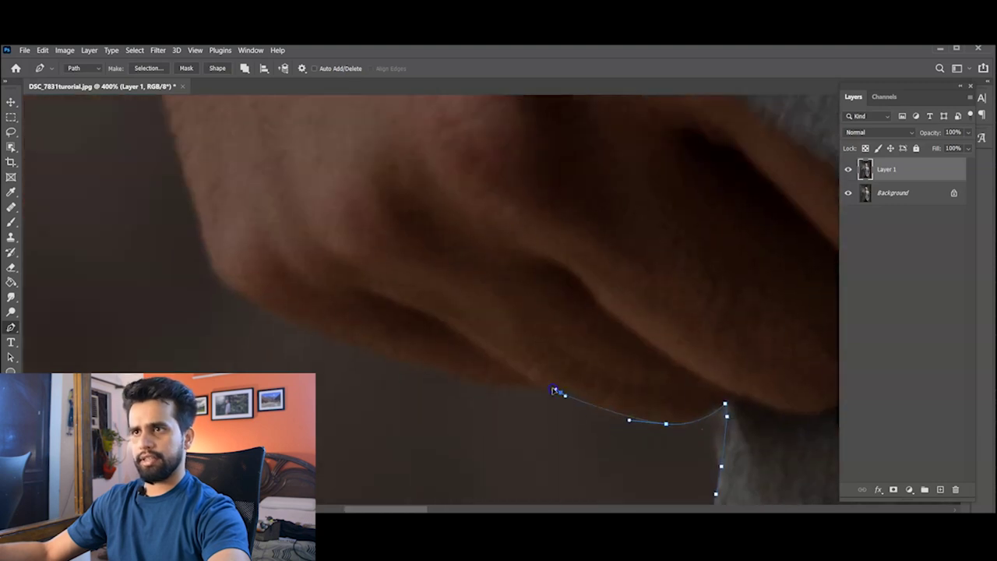
# - Trace anchors under the fingers, up the hand's outer edge and curve along the wrist
pyautogui.moveTo(367, 343); pyautogui.dragTo(522, 420)
pyautogui.click(478, 400)
pyautogui.click(414, 375)
pyautogui.scroll(-1, 483, 351)
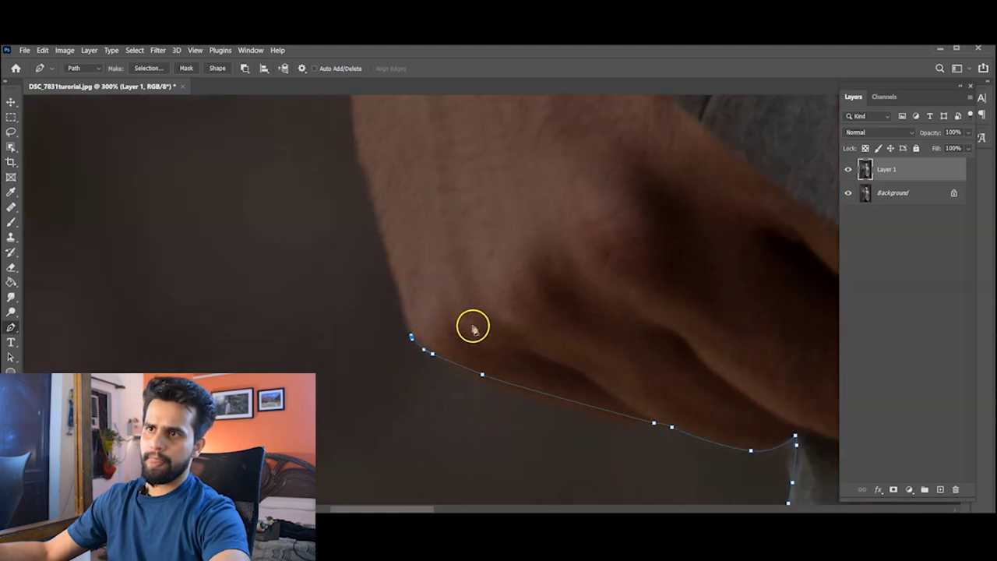
pyautogui.moveTo(470, 325); pyautogui.dragTo(471, 445)
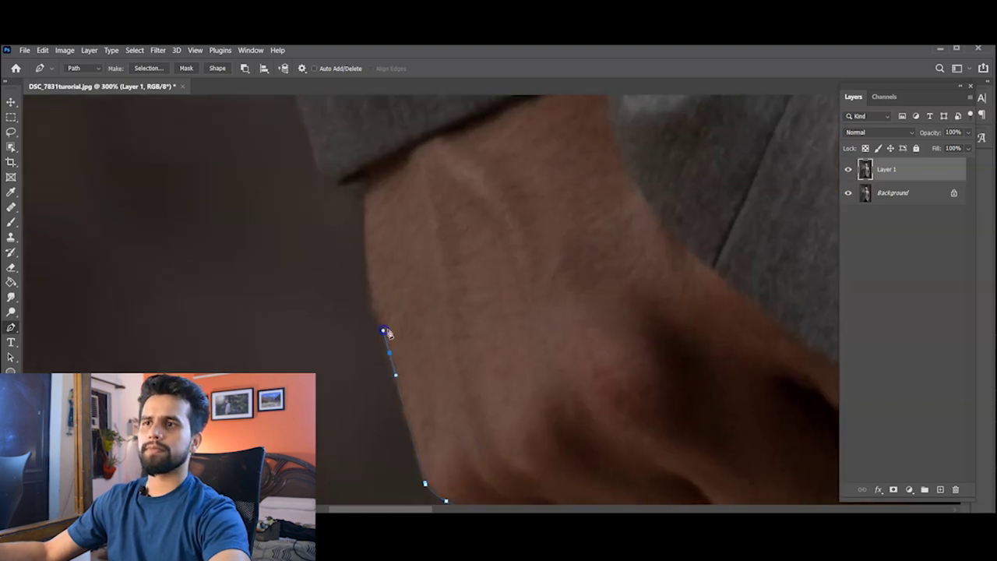
pyautogui.scroll(-1, 387, 333)
pyautogui.click(371, 316)
pyautogui.click(363, 269)
pyautogui.moveTo(363, 269); pyautogui.dragTo(393, 269)
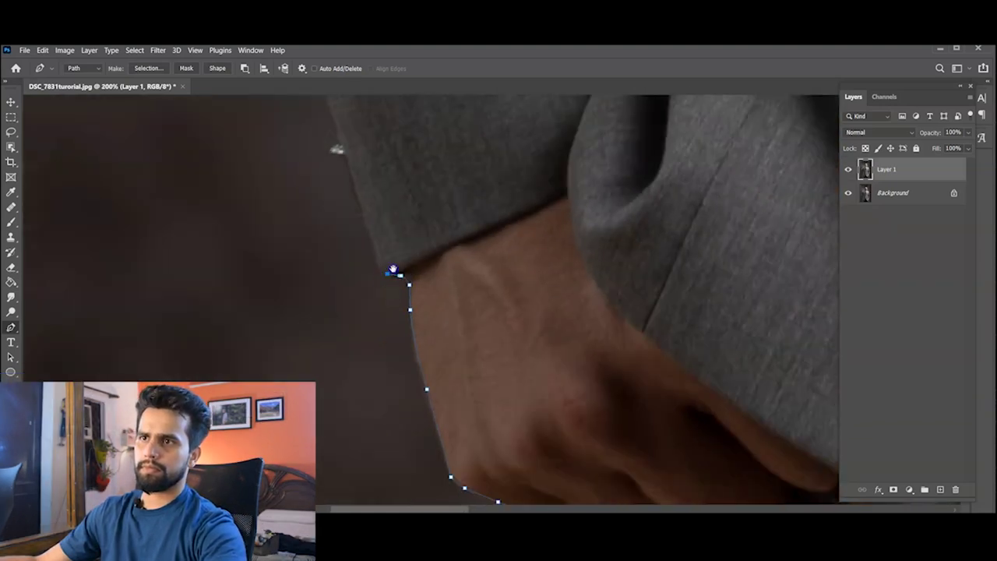
# - Add an anchor along the sleeve's outer edge toward the jacket side
pyautogui.scroll(-2, 393, 270)
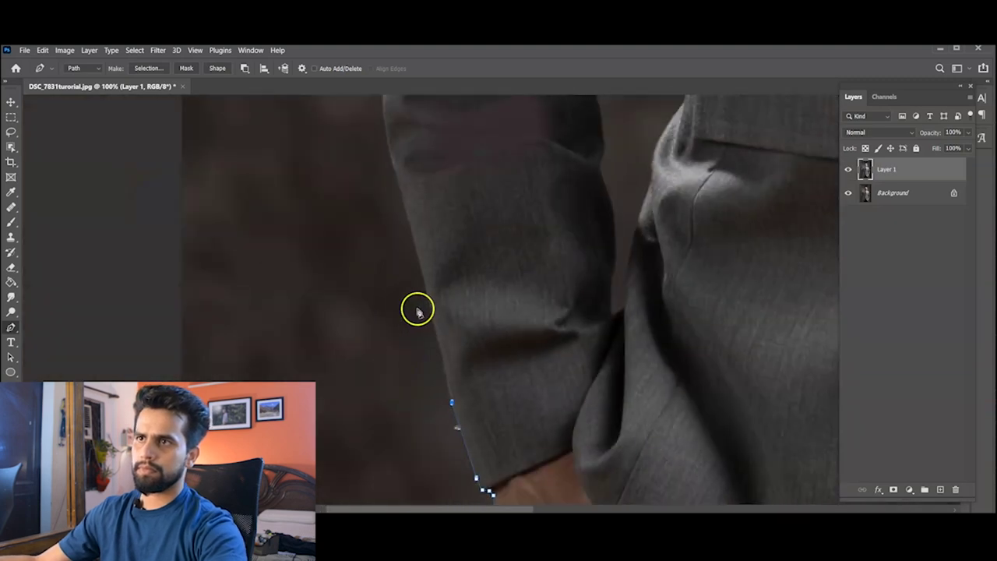
pyautogui.scroll(3, 428, 319)
pyautogui.scroll(1, 394, 379)
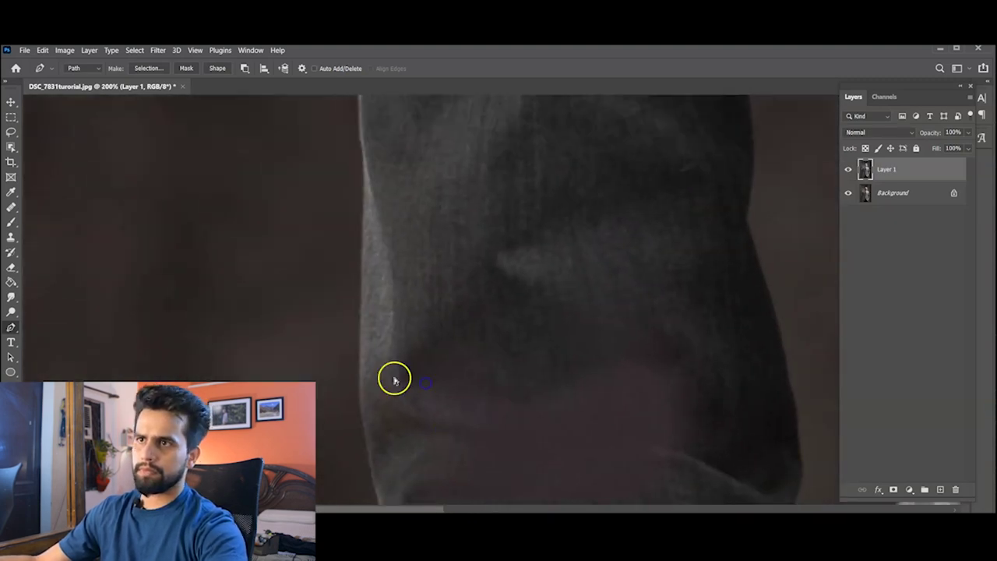
pyautogui.scroll(-1, 426, 323)
pyautogui.scroll(2, 417, 342)
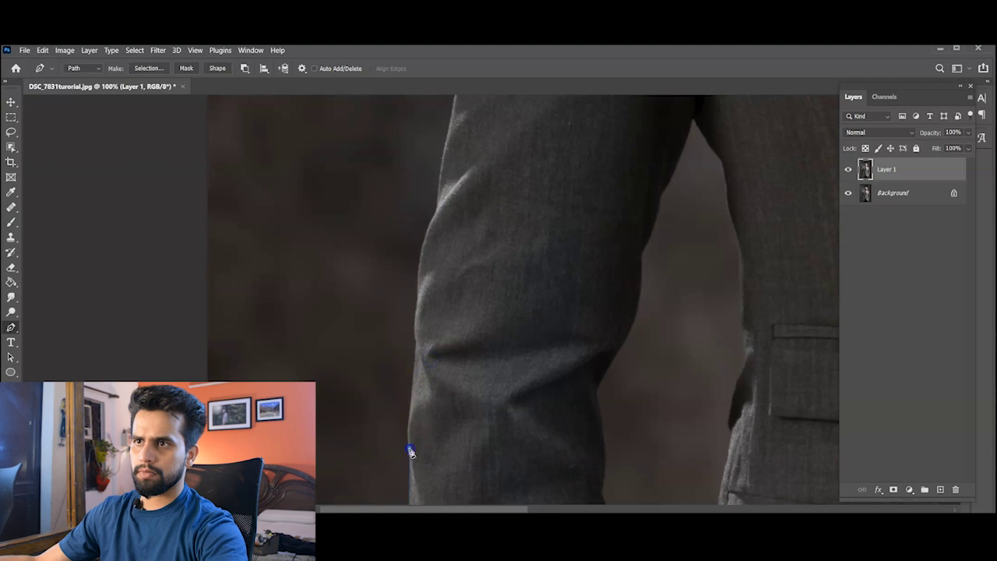
pyautogui.scroll(1, 419, 343)
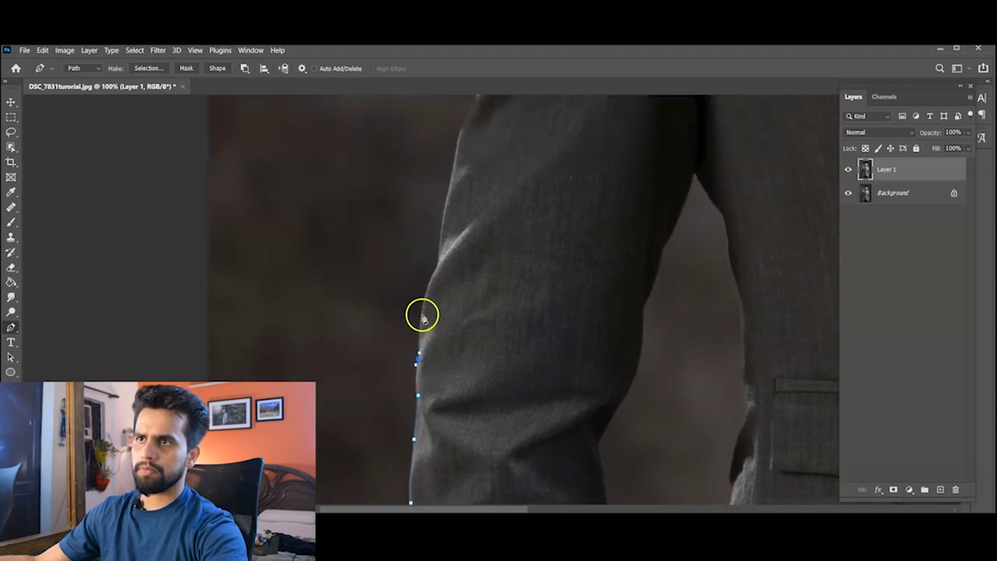
pyautogui.scroll(1, 422, 316)
pyautogui.scroll(1, 431, 374)
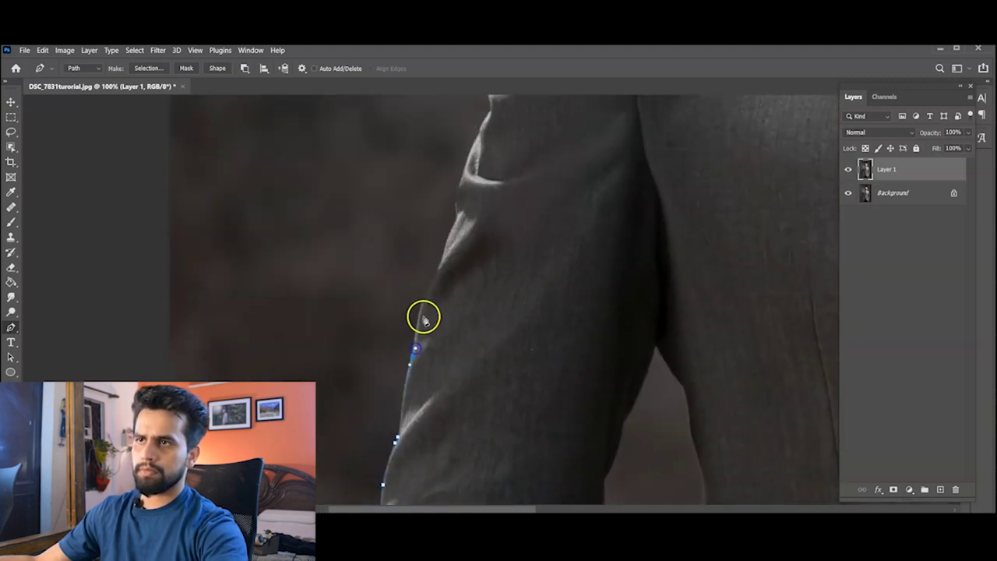
pyautogui.click(425, 319)
pyautogui.scroll(1, 425, 320)
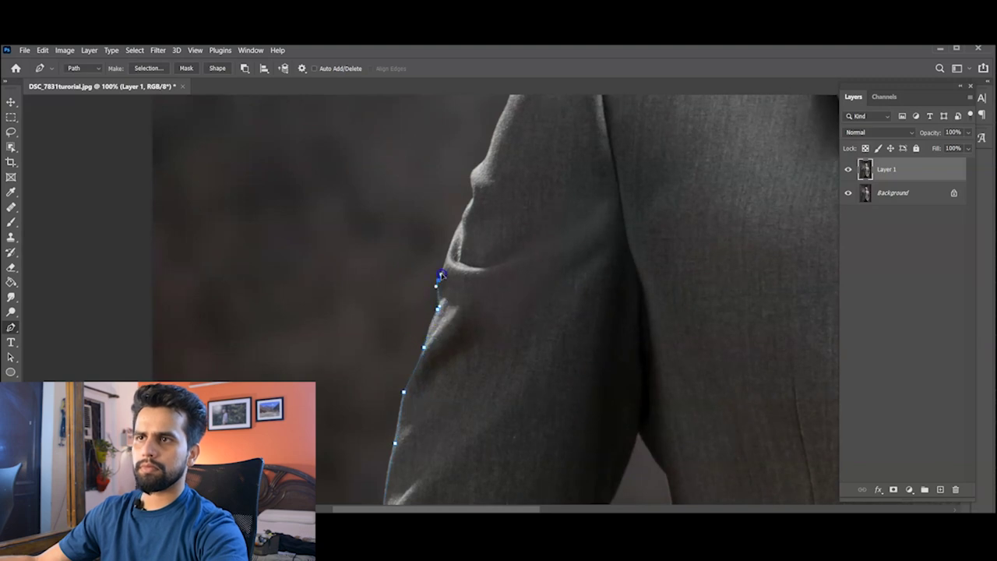
pyautogui.scroll(2, 437, 299)
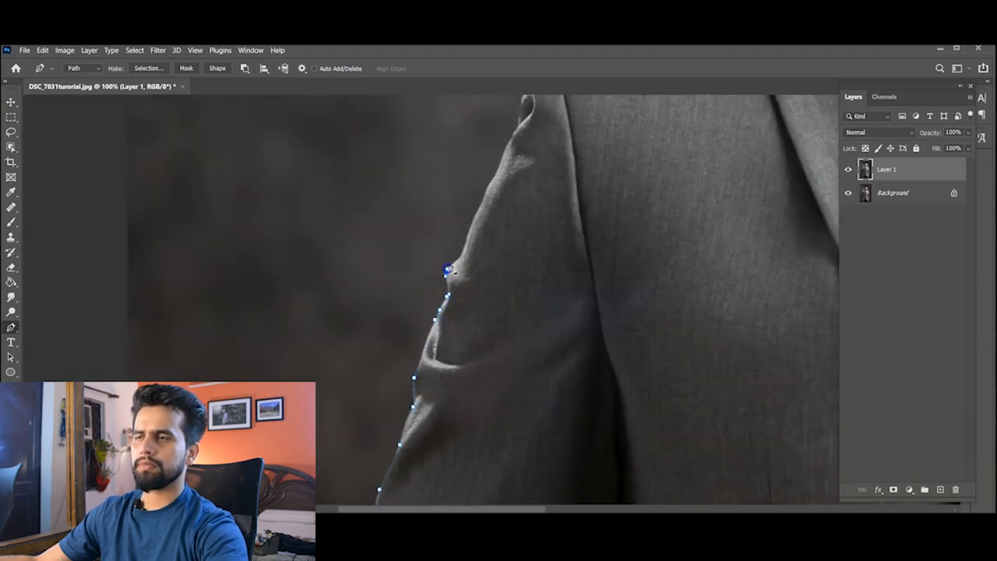
pyautogui.scroll(2, 450, 269)
# - Add anchors at the jacket's side bulge and smooth curved anchors along the shoulder edge
pyautogui.click(434, 361)
pyautogui.scroll(1, 433, 351)
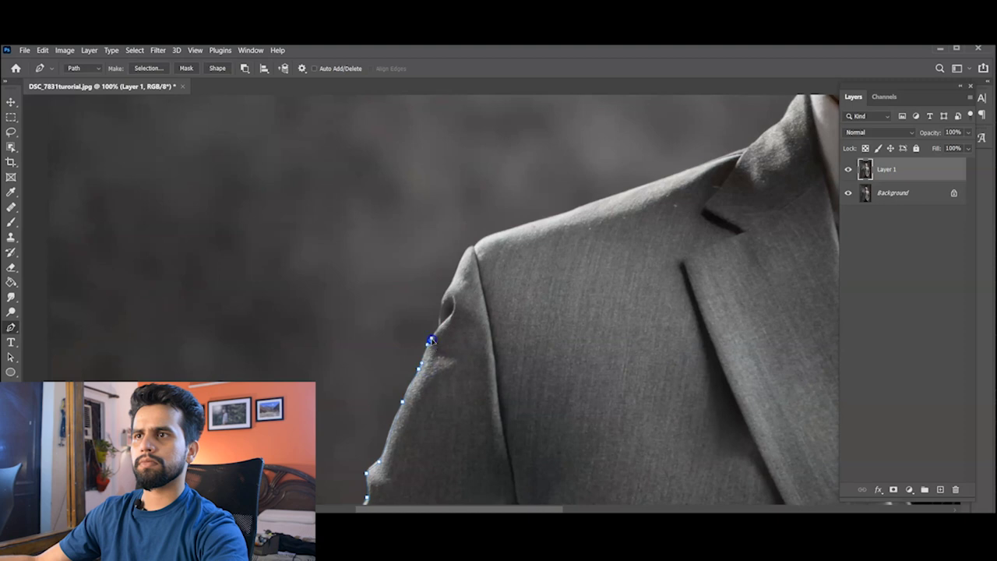
pyautogui.scroll(1, 431, 341)
pyautogui.scroll(1, 398, 349)
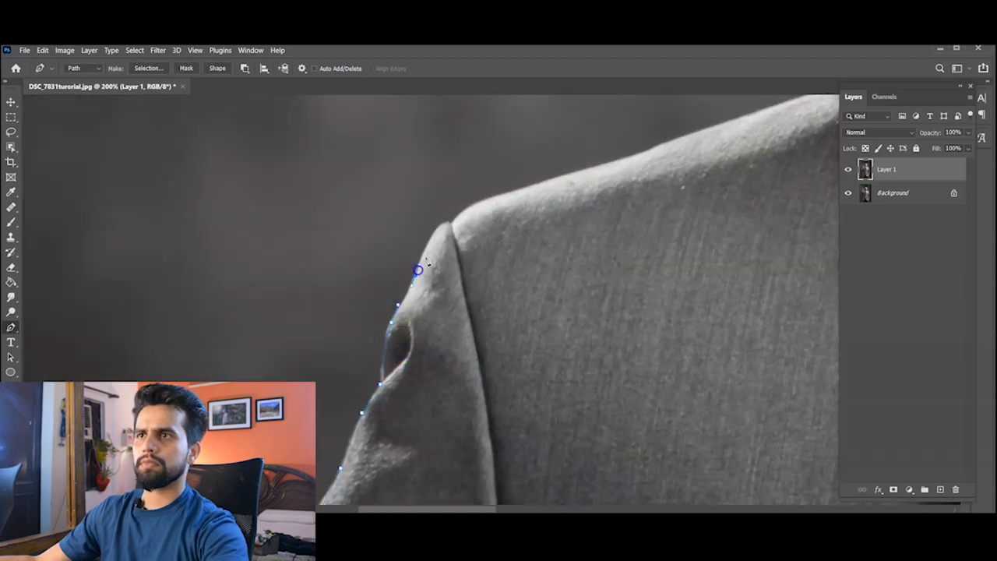
pyautogui.moveTo(450, 223); pyautogui.dragTo(484, 203)
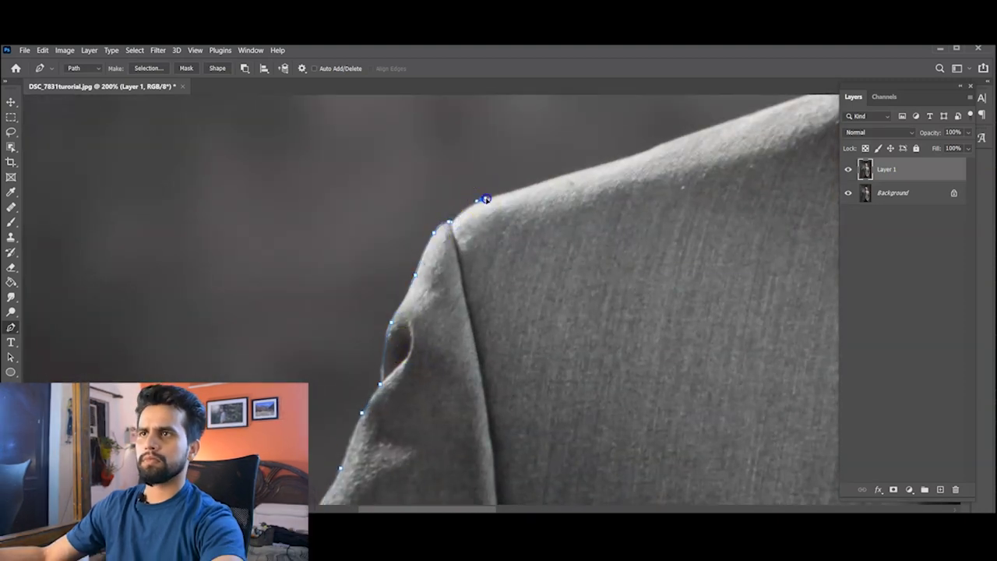
pyautogui.hscroll(3, 505, 207)
pyautogui.scroll(1, 505, 207)
pyautogui.moveTo(381, 235); pyautogui.dragTo(394, 231)
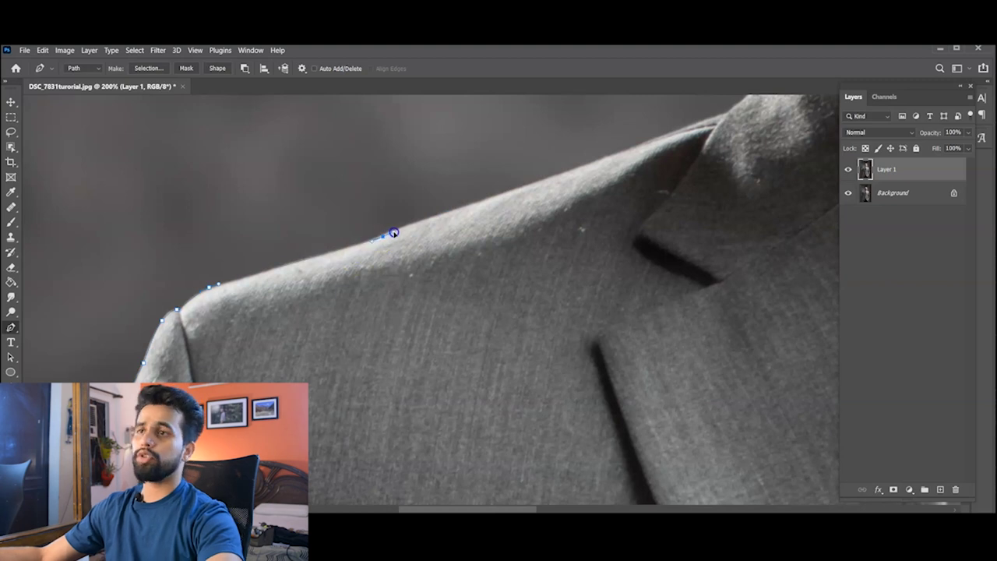
pyautogui.hscroll(5, 432, 238)
pyautogui.scroll(2, 433, 239)
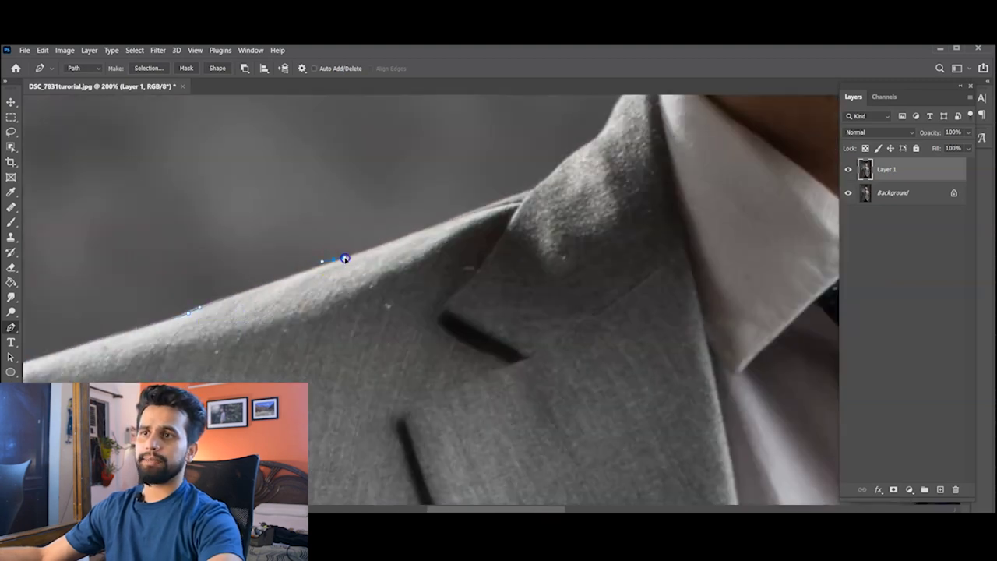
pyautogui.hscroll(2, 345, 258)
pyautogui.scroll(1, 345, 258)
# - Extend the path across the top of the shoulder to where the collar meets the neck
pyautogui.click(310, 279)
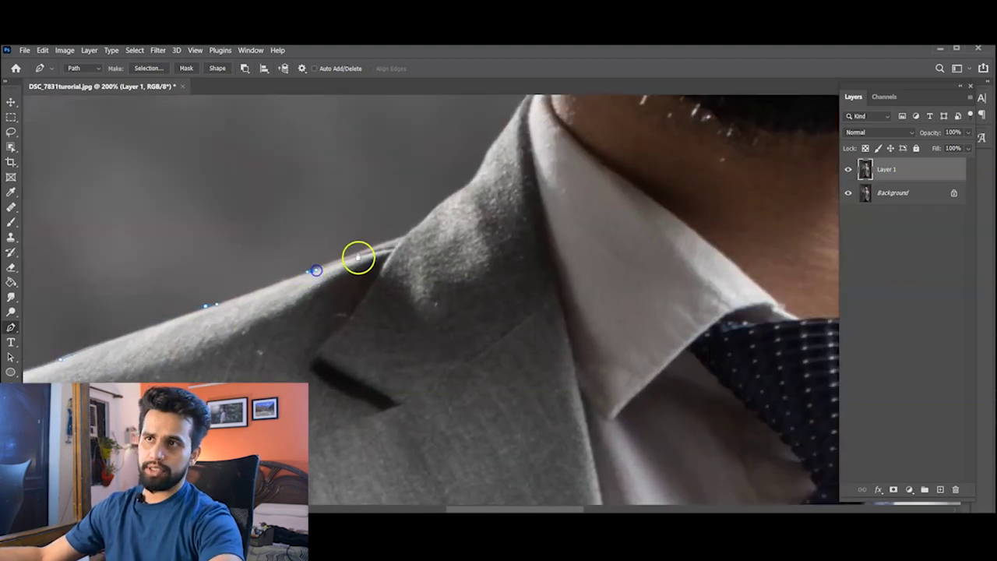
pyautogui.hscroll(2, 358, 257)
pyautogui.scroll(1, 357, 257)
pyautogui.hscroll(1, 335, 286)
pyautogui.scroll(2, 335, 286)
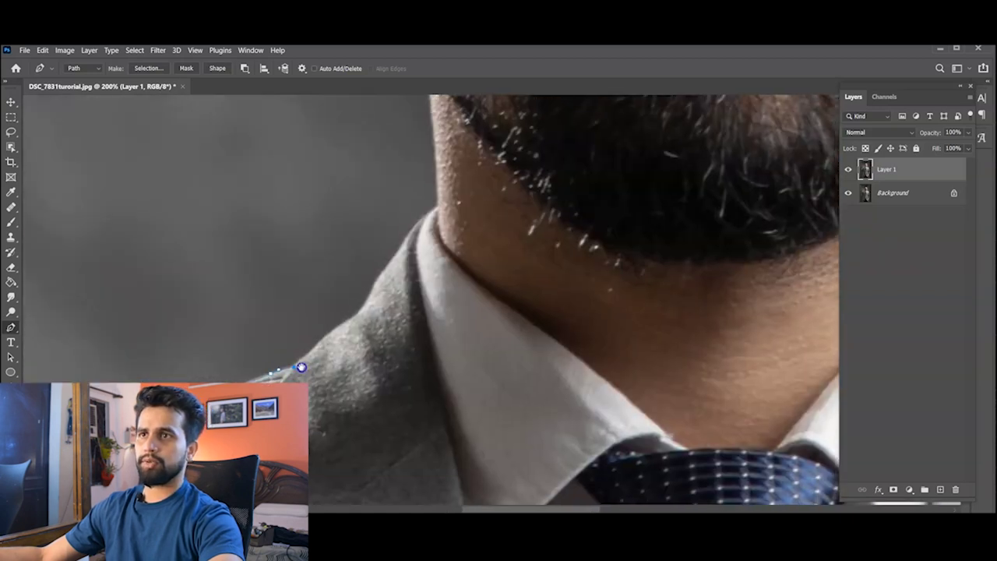
pyautogui.hscroll(2, 345, 329)
pyautogui.scroll(2, 345, 328)
pyautogui.click(273, 377)
# - Place points up the jaw edge and onto the ear's upper edge
pyautogui.click(332, 316)
pyautogui.scroll(2, 334, 313)
pyautogui.hscroll(-1, 334, 314)
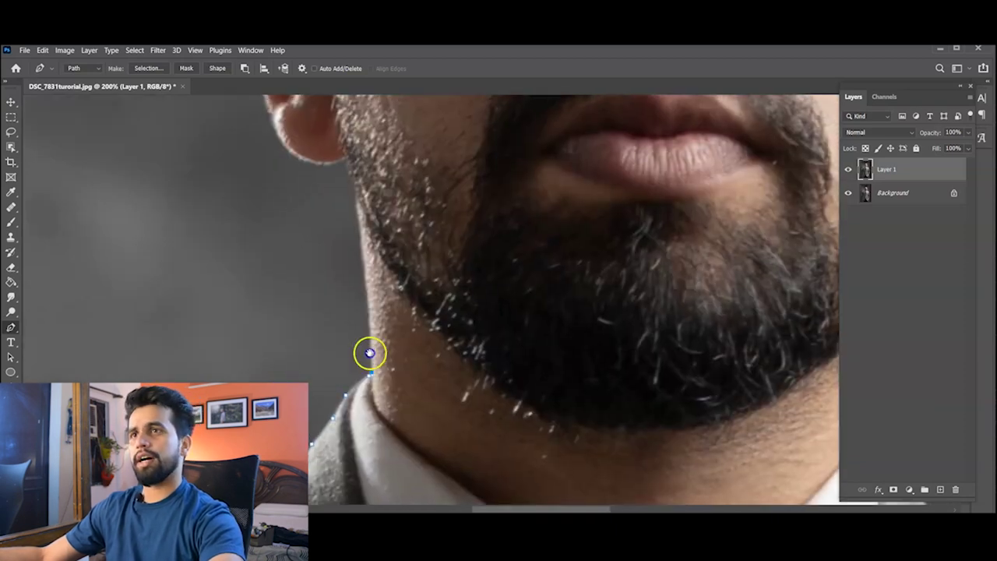
pyautogui.click(370, 290)
pyautogui.scroll(3, 363, 283)
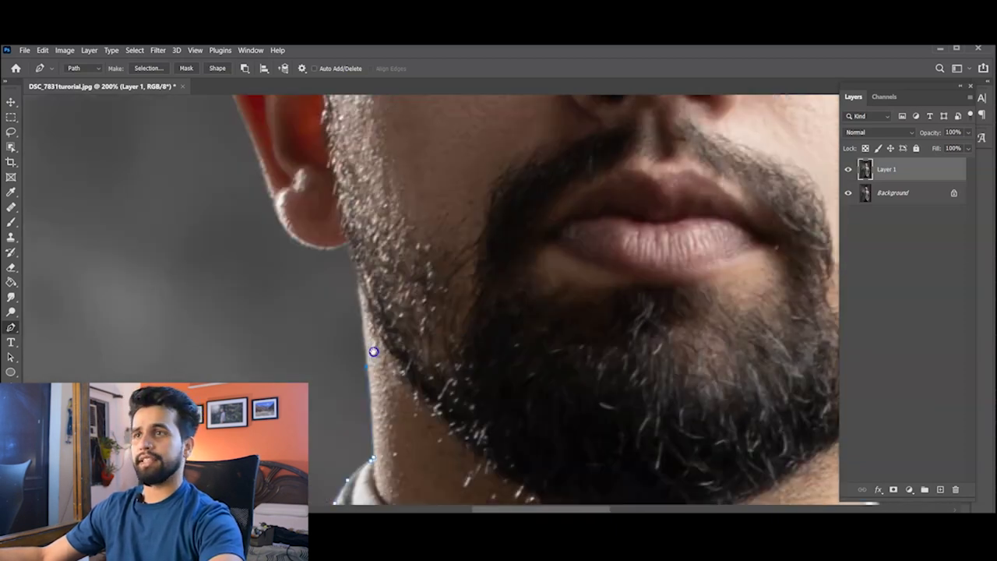
pyautogui.click(356, 310)
pyautogui.click(354, 285)
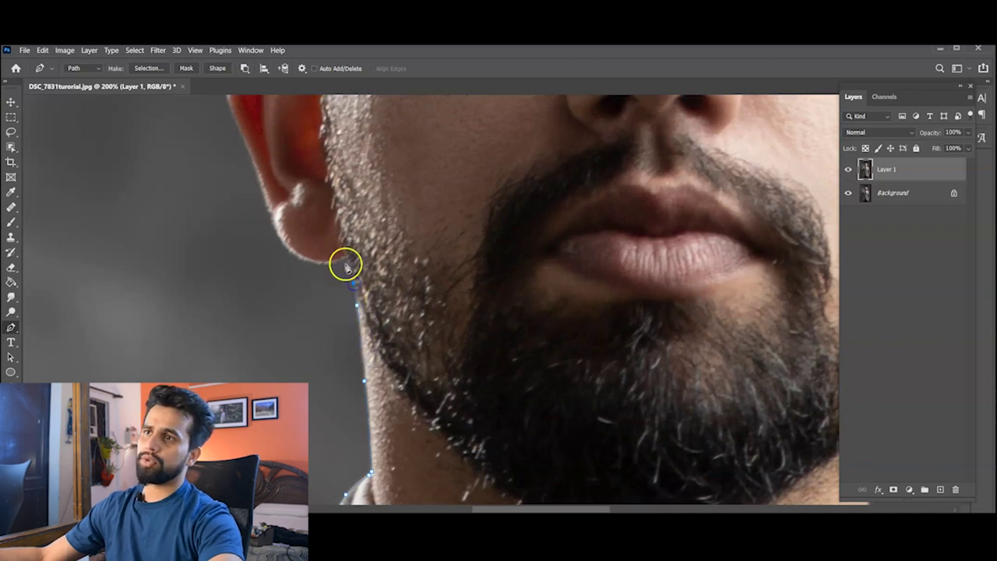
pyautogui.hscroll(-4, 349, 259)
pyautogui.scroll(1, 349, 260)
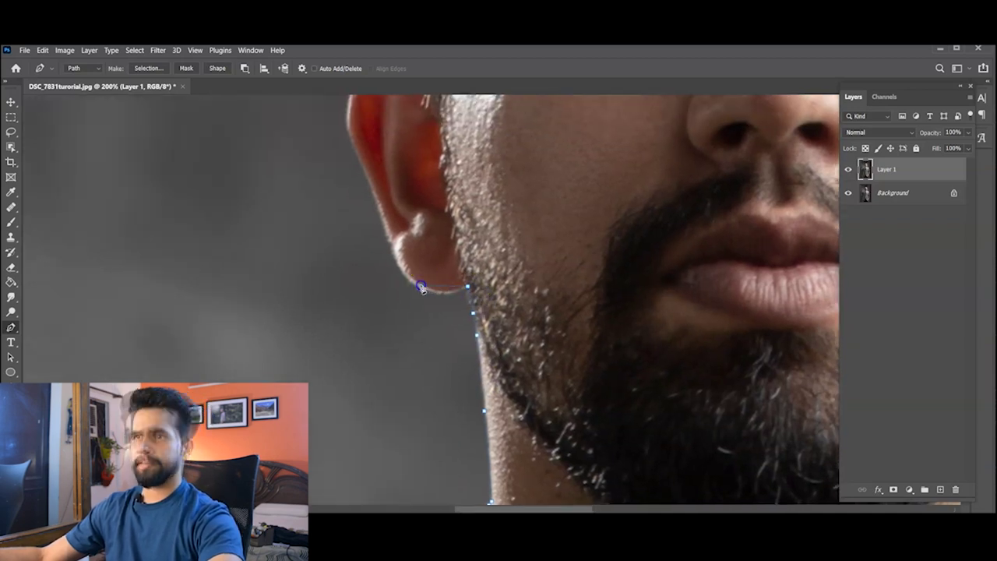
pyautogui.scroll(4, 406, 275)
pyautogui.hscroll(-2, 405, 276)
pyautogui.click(399, 285)
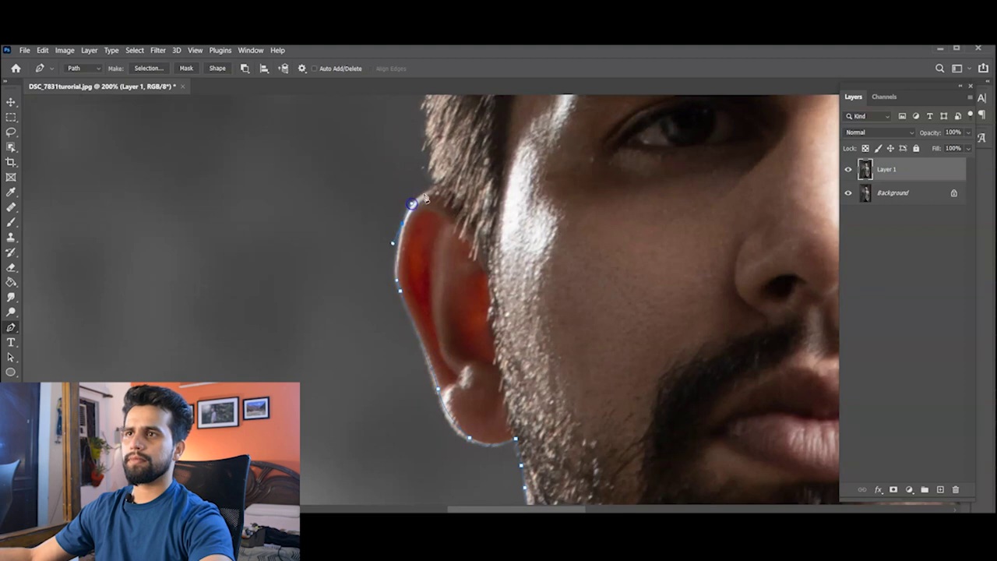
pyautogui.scroll(8, 425, 199)
pyautogui.scroll(4, 378, 289)
pyautogui.scroll(3, 372, 178)
# - Add points across the top of the hair, down the far ear and along the jawline
pyautogui.click(481, 204)
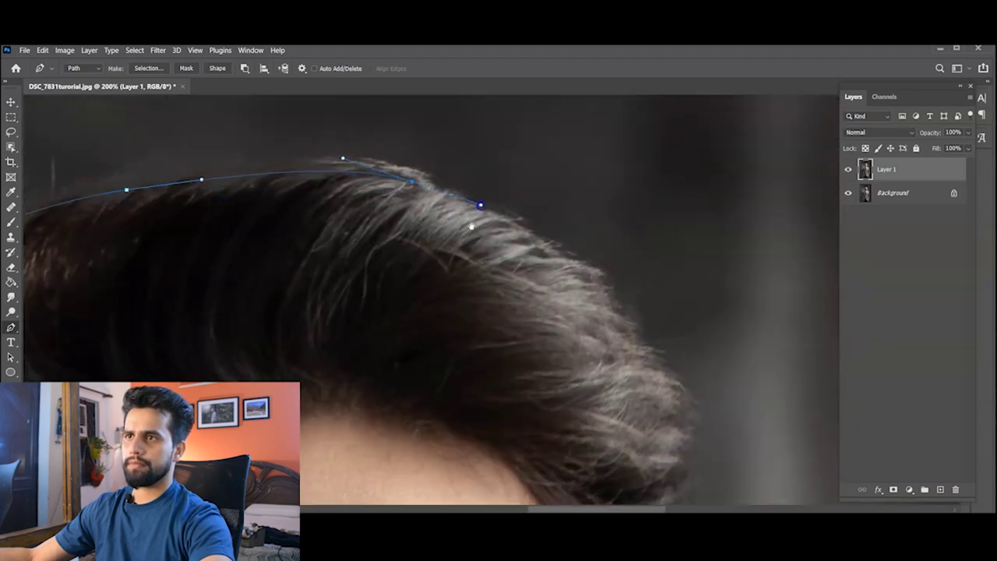
pyautogui.scroll(-3, 498, 241)
pyautogui.click(535, 262)
pyautogui.scroll(-3, 514, 281)
pyautogui.scroll(-3, 490, 296)
pyautogui.scroll(-3, 506, 311)
pyautogui.click(522, 331)
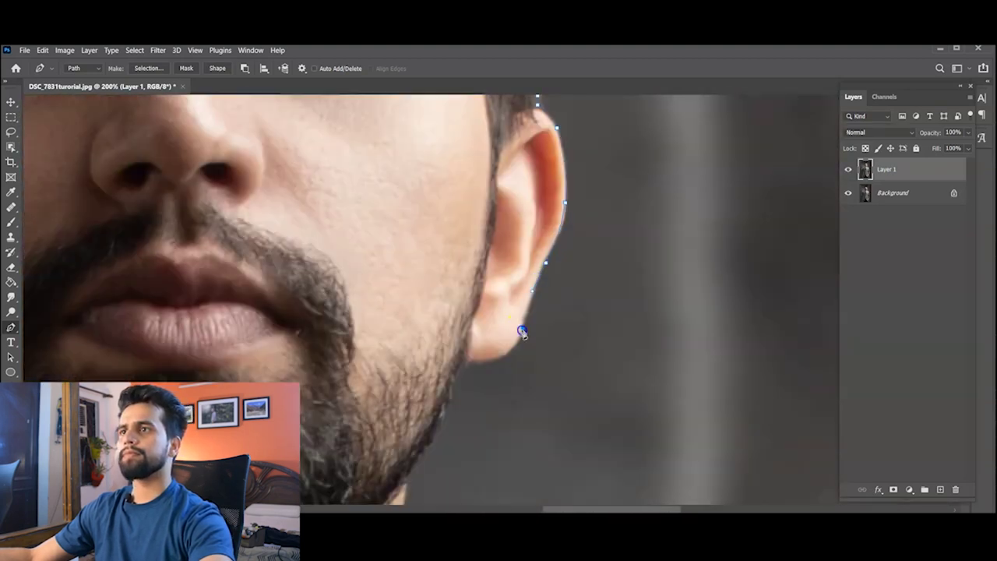
pyautogui.scroll(-5, 545, 296)
pyautogui.click(574, 250)
pyautogui.scroll(-3, 561, 272)
pyautogui.click(527, 305)
pyautogui.scroll(-6, 467, 234)
pyautogui.hscroll(4, 396, 184)
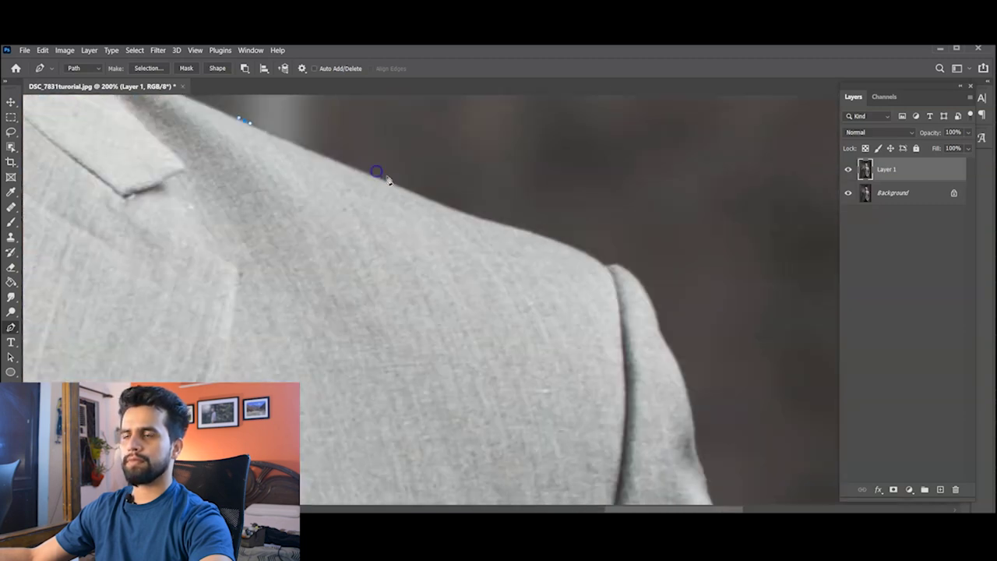
pyautogui.scroll(-3, 467, 218)
# - Continue the outline over the jacket shoulder, down the sleeve and around the cuff
pyautogui.click(510, 225)
pyautogui.scroll(-3, 483, 264)
pyautogui.scroll(-3, 459, 233)
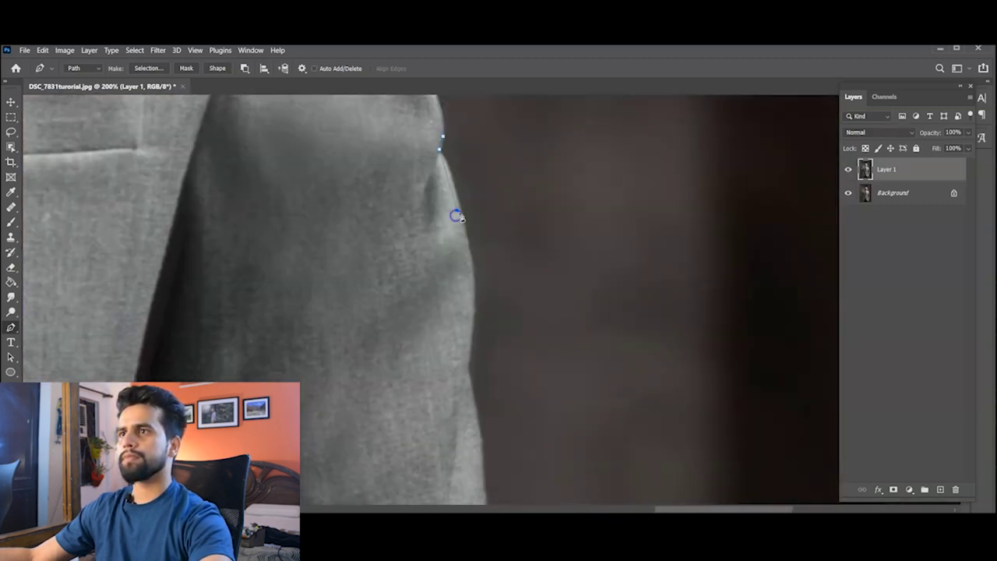
pyautogui.click(457, 216)
pyautogui.scroll(-3, 457, 215)
pyautogui.scroll(-3, 436, 194)
pyautogui.click(481, 229)
pyautogui.scroll(-2, 479, 249)
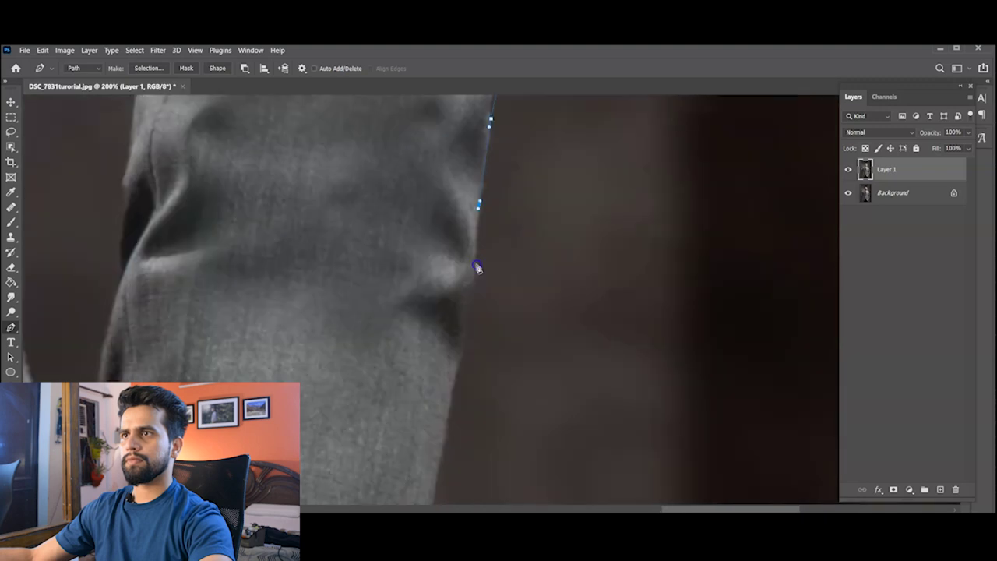
pyautogui.scroll(-3, 478, 267)
pyautogui.click(479, 240)
pyautogui.scroll(-3, 479, 240)
pyautogui.click(522, 184)
pyautogui.click(549, 203)
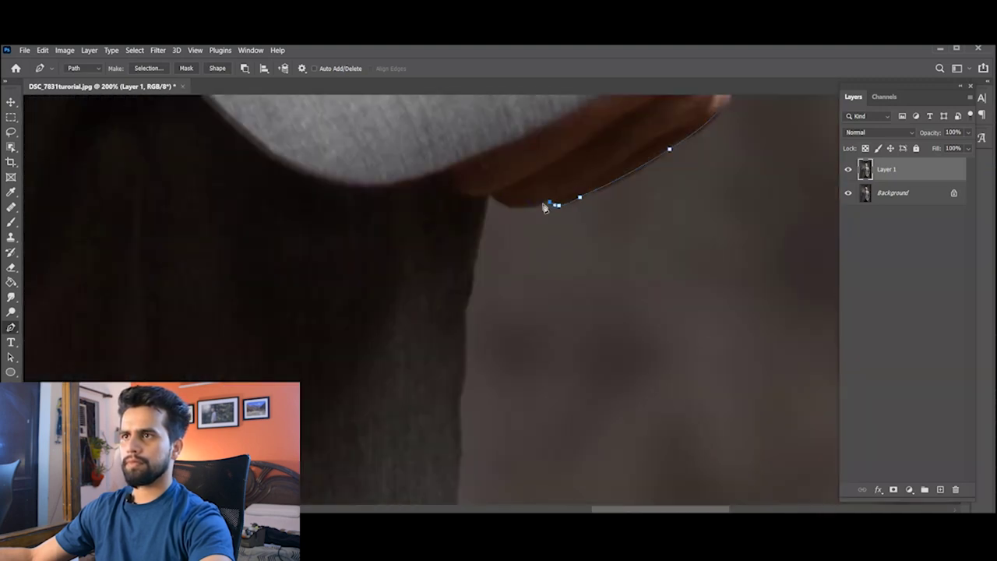
pyautogui.scroll(-5, 546, 207)
pyautogui.scroll(-3, 478, 356)
# - Trace the light triangular gap's edge, then zoom out to check the whole path
pyautogui.click(522, 272)
pyautogui.click(510, 146)
pyautogui.click(479, 286)
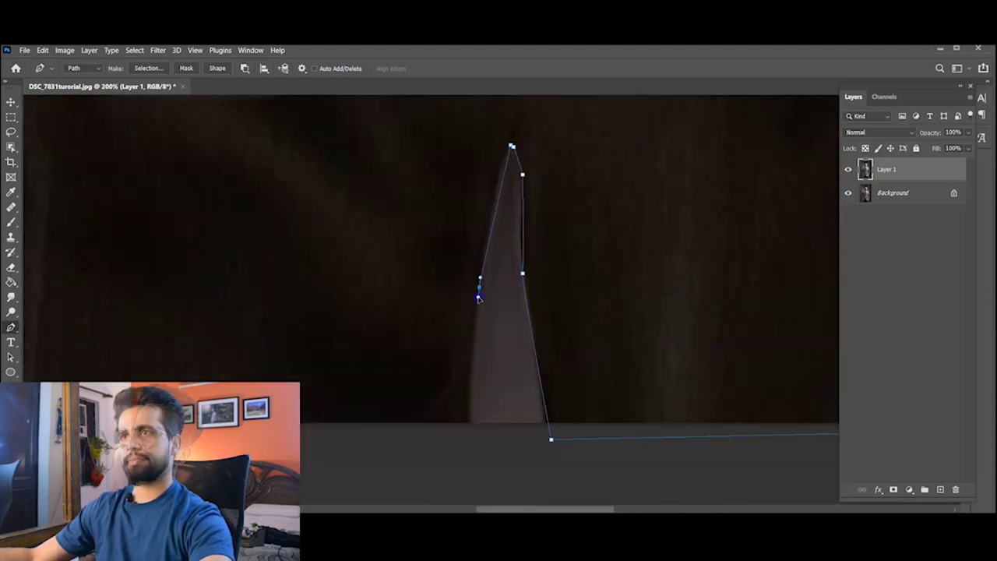
pyautogui.keyDown('alt'); pyautogui.scroll(-3, 479, 296); pyautogui.keyUp('alt')
pyautogui.keyDown('alt'); pyautogui.scroll(-3, 556, 305); pyautogui.keyUp('alt')
pyautogui.keyDown('alt'); pyautogui.scroll(4, 403, 241); pyautogui.keyUp('alt')
pyautogui.keyDown('alt'); pyautogui.scroll(-1, 341, 224); pyautogui.keyUp('alt')
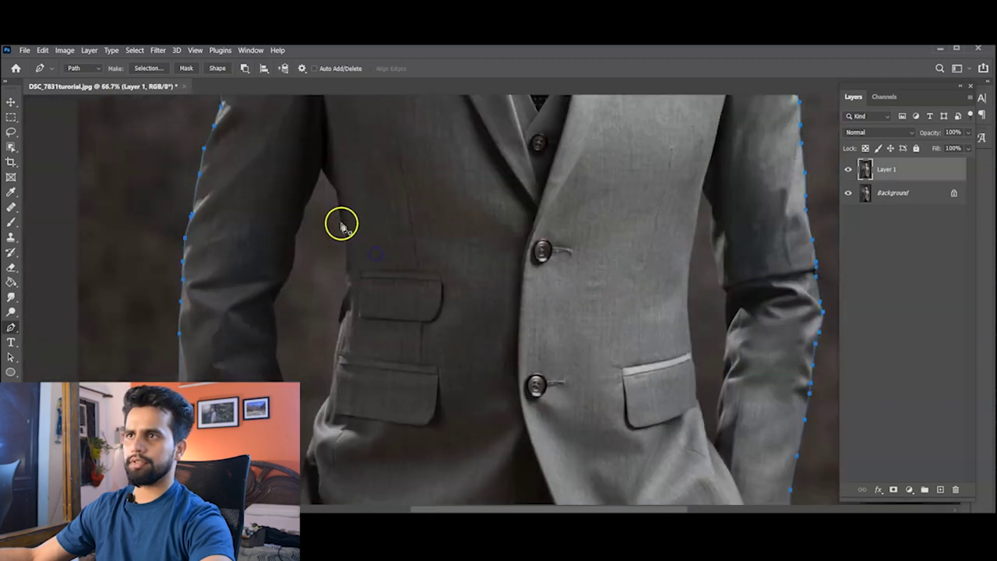
pyautogui.hscroll(2, 349, 190)
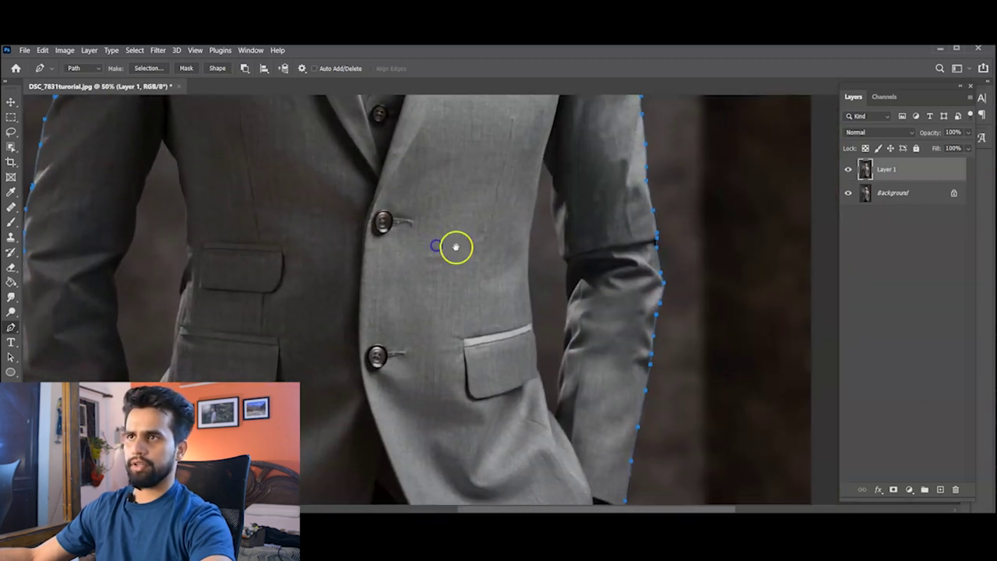
pyautogui.hscroll(-5, 456, 245)
pyautogui.scroll(-5, 616, 216)
pyautogui.scroll(-5, 490, 227)
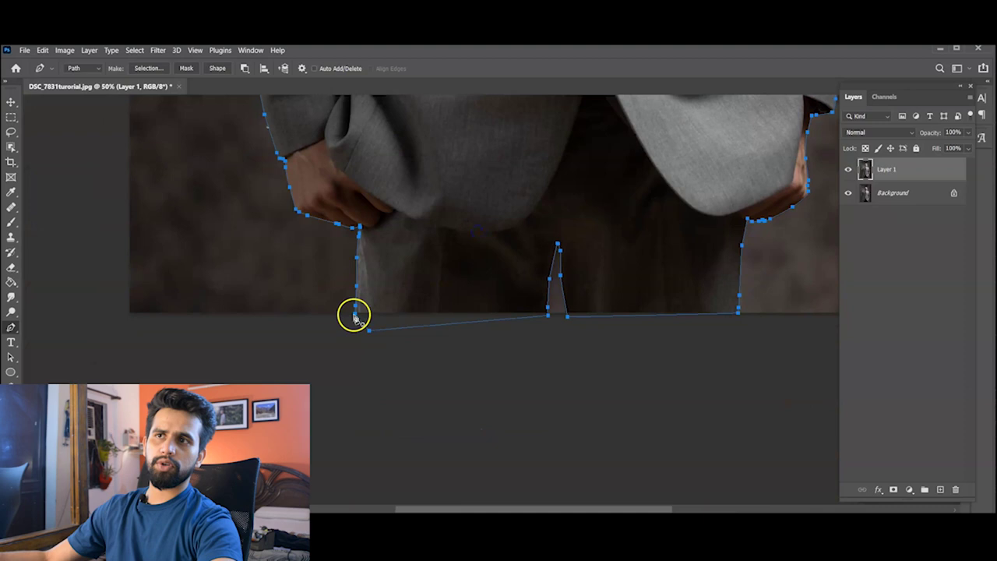
pyautogui.scroll(6, 428, 197)
pyautogui.scroll(2, 423, 270)
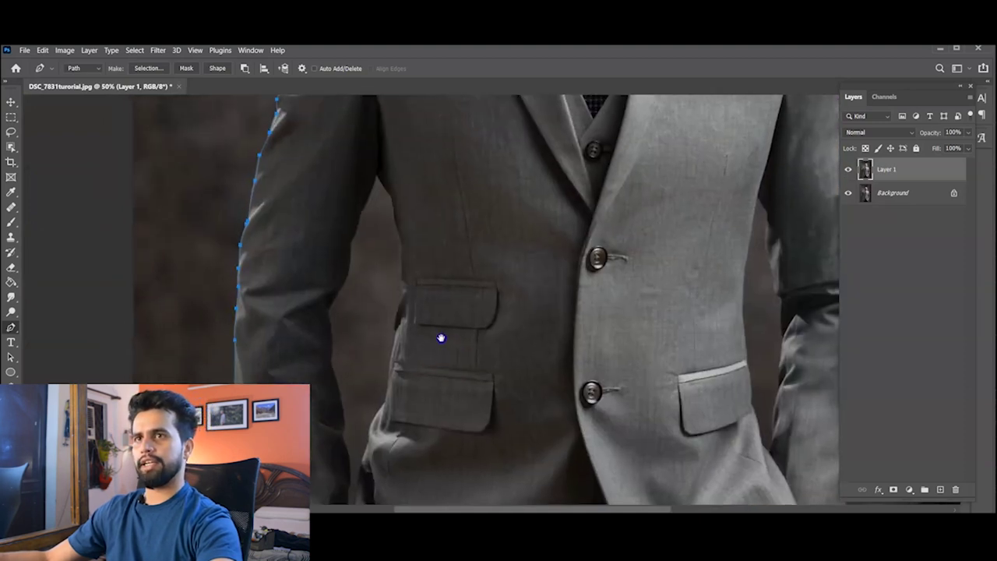
# - Set Path Operations to Exclude Overlapping Shapes and zoom the view to 100%
pyautogui.click(245, 69)
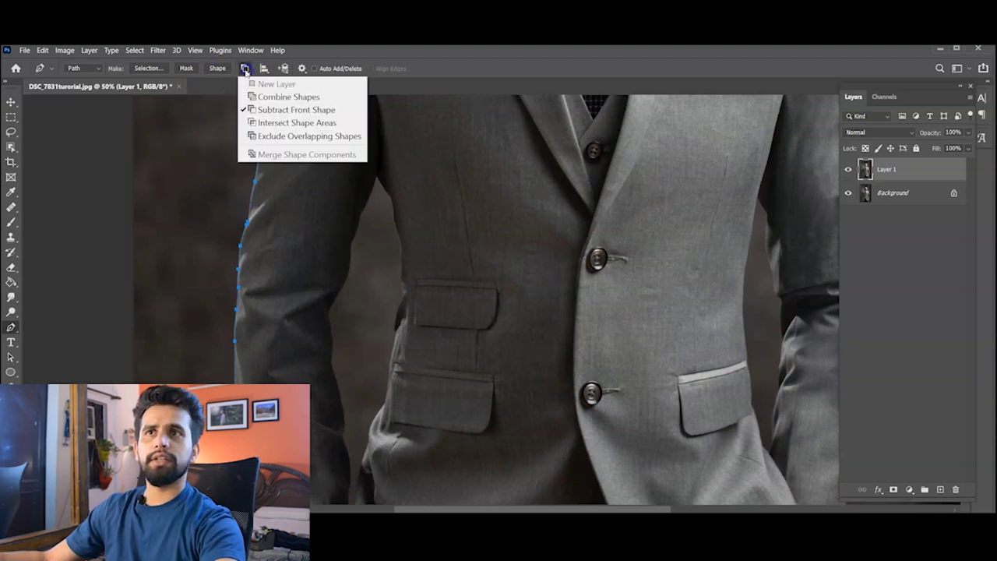
pyautogui.click(277, 136)
pyautogui.click(246, 69)
pyautogui.click(280, 137)
pyautogui.keyDown('ctrl'); pyautogui.click(319, 172); pyautogui.keyUp('ctrl')
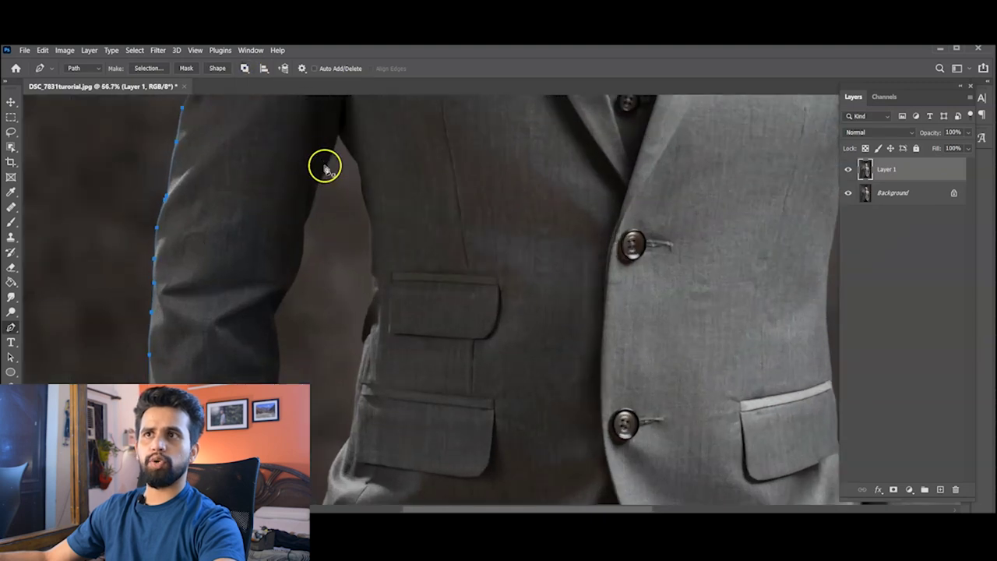
pyautogui.moveTo(322, 165); pyautogui.dragTo(464, 222)
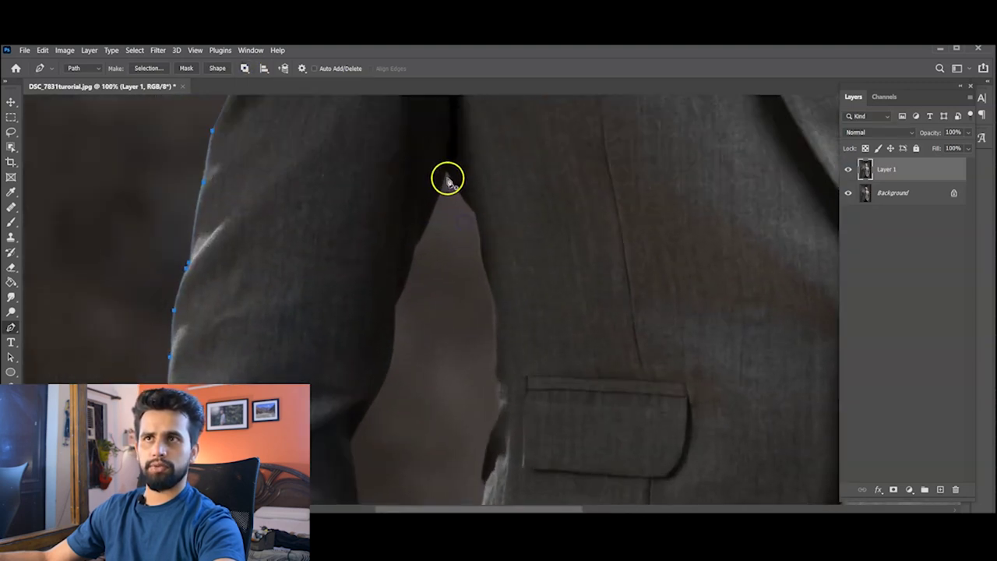
# - Start a new subpath at the top of the left-arm gap and trace down the sleeve edge
pyautogui.click(419, 244)
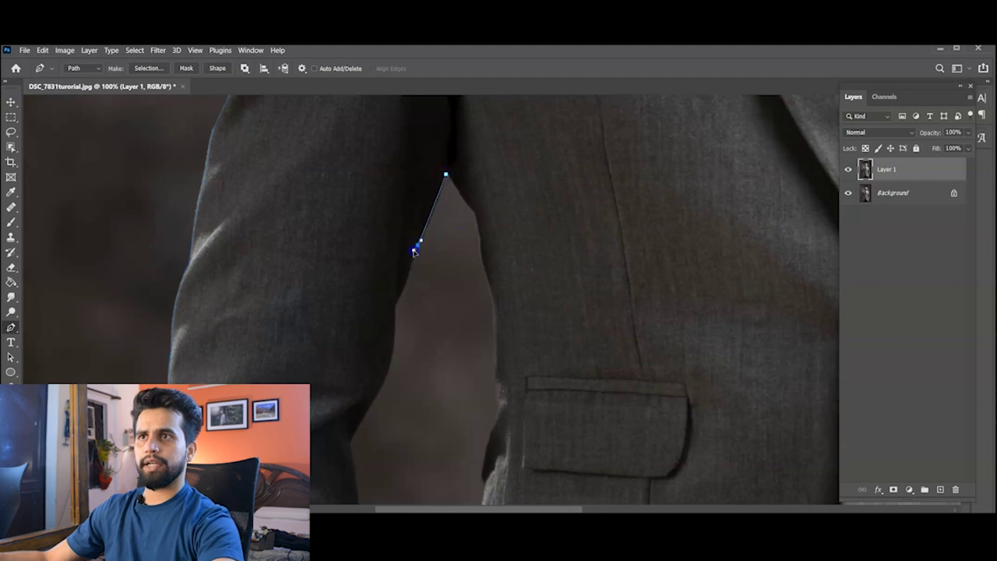
pyautogui.moveTo(406, 293); pyautogui.dragTo(442, 184)
pyautogui.click(430, 223)
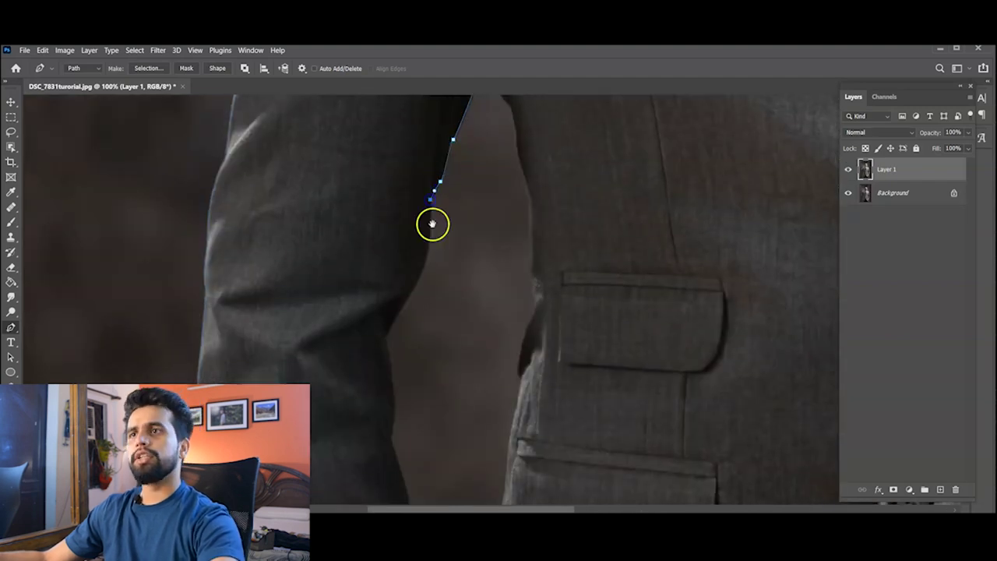
pyautogui.moveTo(433, 247); pyautogui.dragTo(434, 169)
pyautogui.click(423, 195)
pyautogui.click(398, 238)
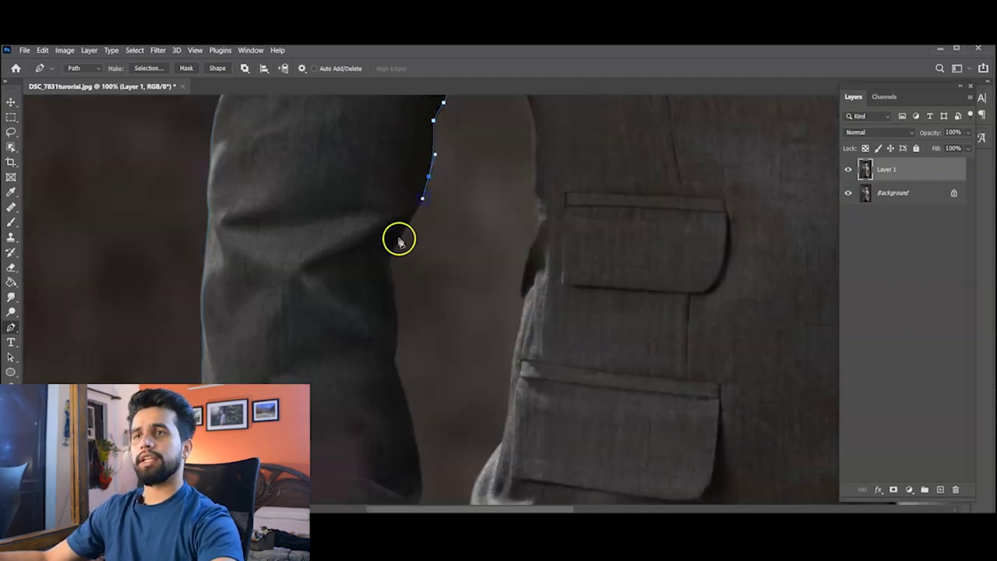
pyautogui.moveTo(391, 257); pyautogui.dragTo(378, 161)
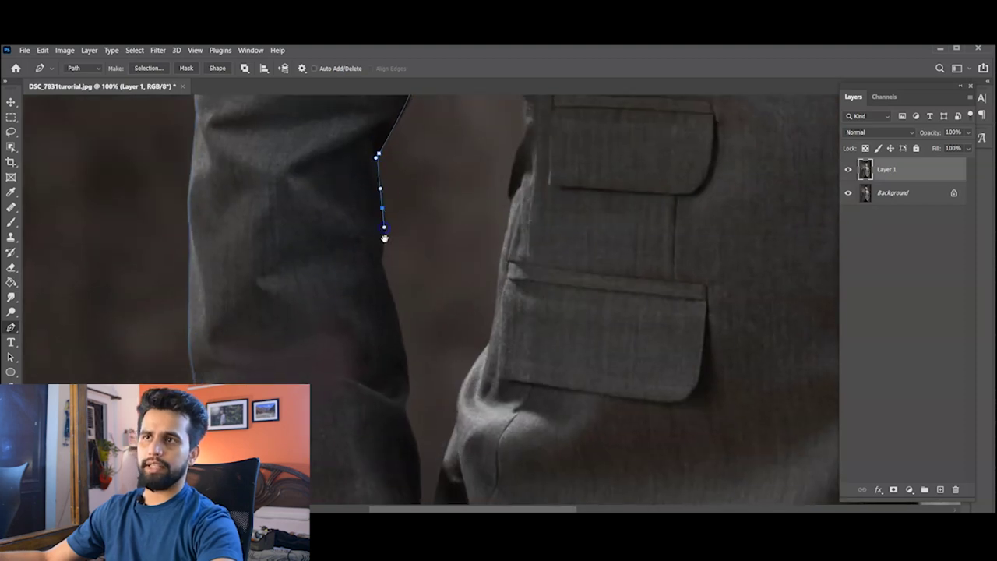
pyautogui.moveTo(384, 237); pyautogui.dragTo(376, 197)
pyautogui.click(391, 278)
pyautogui.moveTo(391, 278); pyautogui.dragTo(363, 155)
pyautogui.click(373, 220)
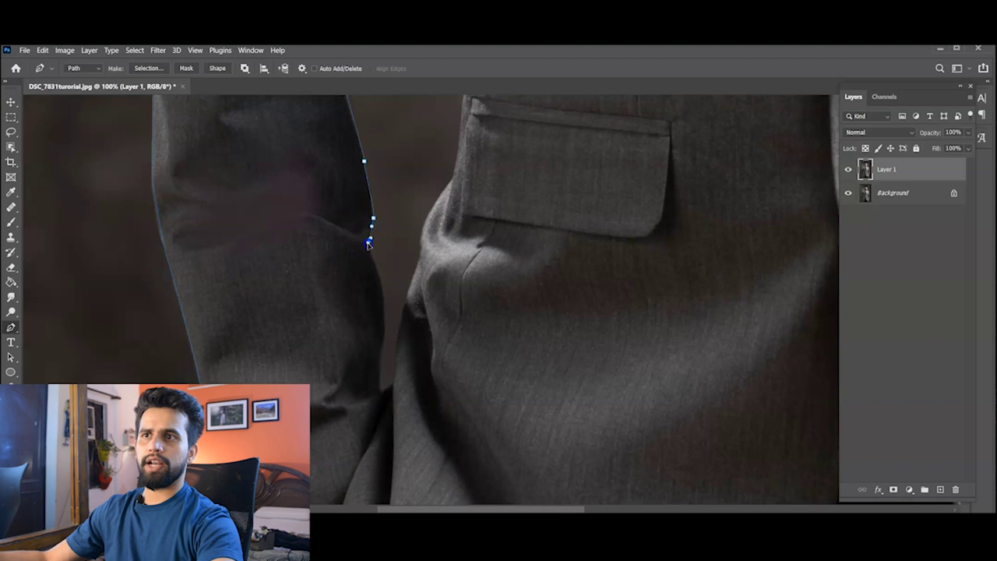
pyautogui.moveTo(368, 244); pyautogui.dragTo(338, 170)
pyautogui.click(350, 274)
# - Continue the arm-gap subpath along the jacket's side edge with a curved point
pyautogui.moveTo(363, 309); pyautogui.dragTo(345, 393)
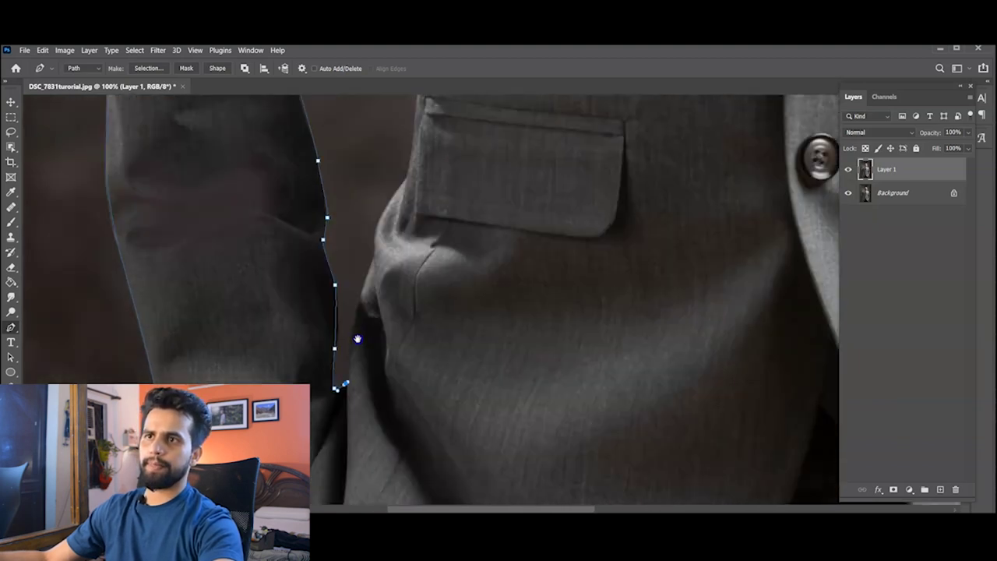
pyautogui.moveTo(377, 246); pyautogui.dragTo(365, 415)
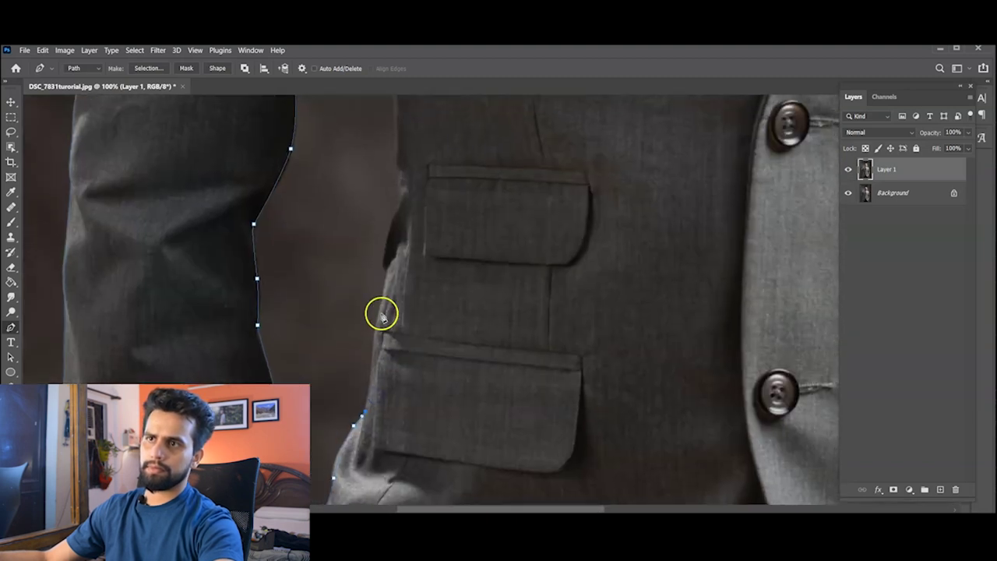
pyautogui.moveTo(386, 294); pyautogui.dragTo(374, 497)
pyautogui.click(369, 387)
pyautogui.moveTo(355, 326); pyautogui.dragTo(352, 316)
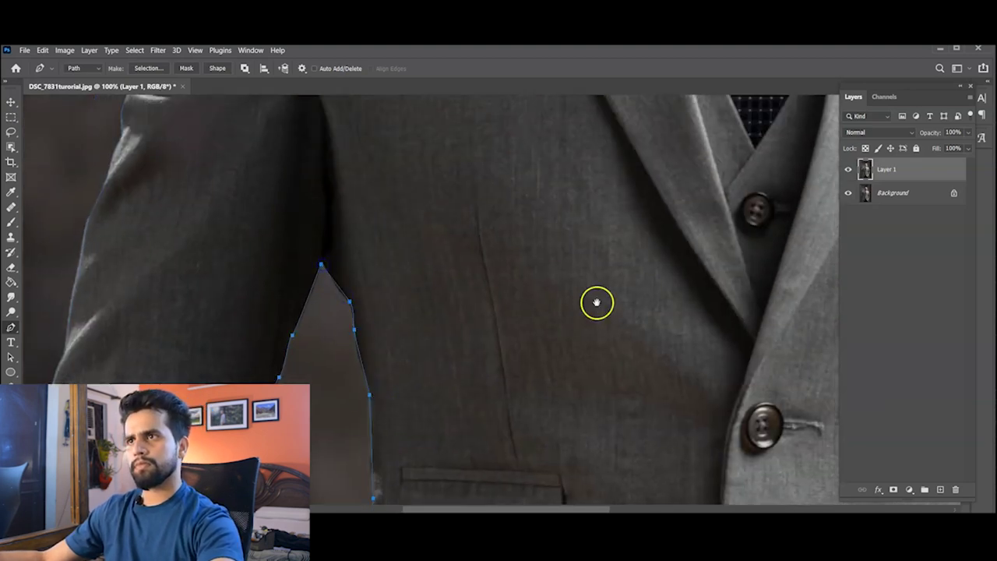
pyautogui.moveTo(597, 301); pyautogui.dragTo(369, 283)
pyautogui.moveTo(551, 239); pyautogui.dragTo(543, 205)
# - Start a subpath along the jacket edge beside the right arm, undoing one misplaced point
pyautogui.scroll(-2, 543, 205)
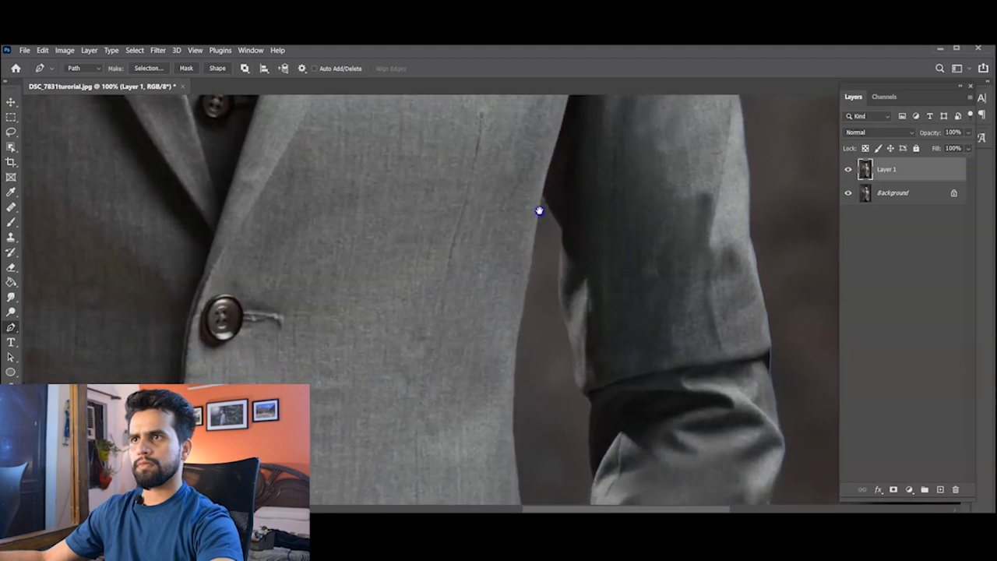
pyautogui.click(528, 312)
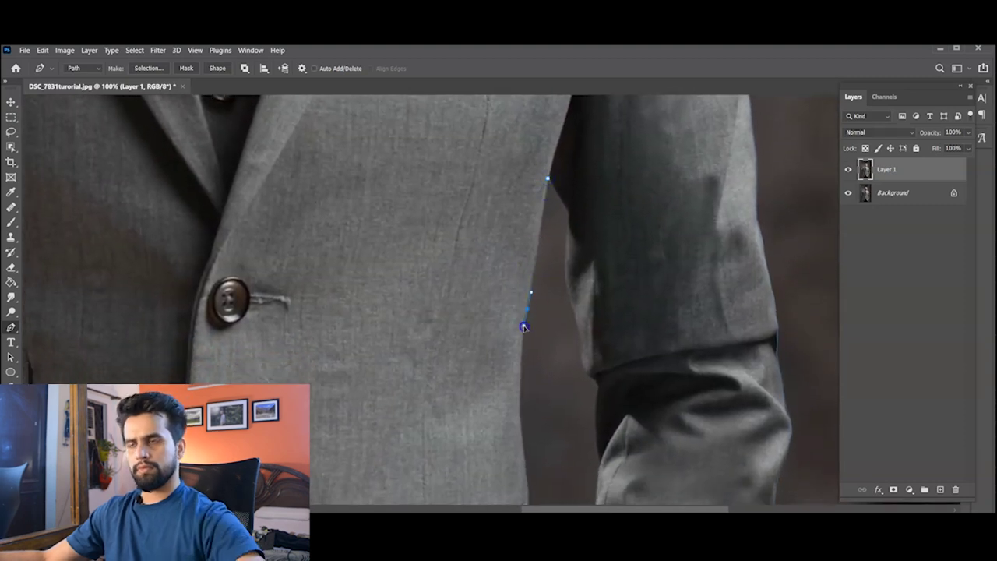
pyautogui.scroll(-5, 525, 328)
pyautogui.scroll(-1, 498, 283)
pyautogui.click(494, 340)
pyautogui.scroll(-3, 494, 339)
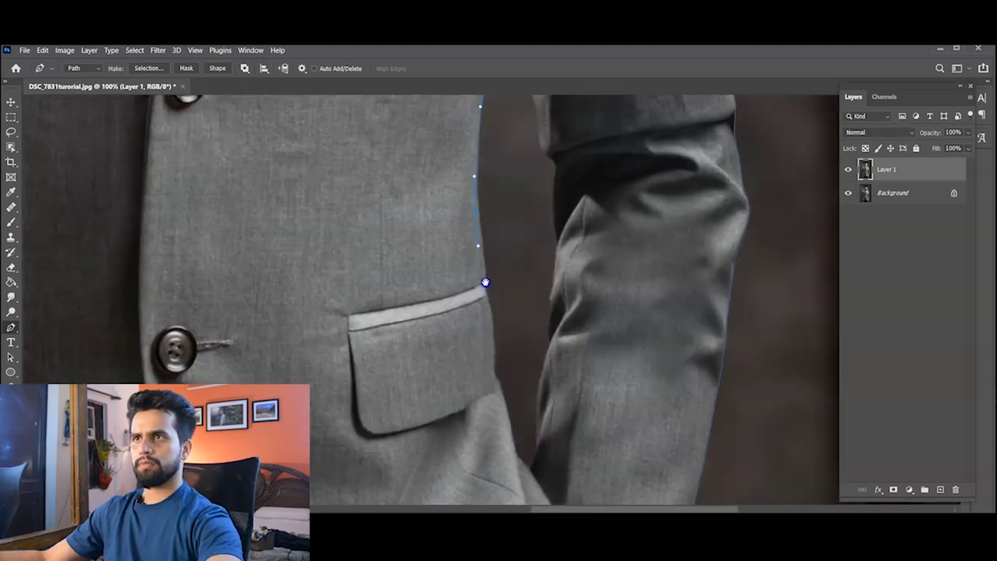
pyautogui.scroll(-1, 486, 295)
pyautogui.hotkey('ctrl', 'z')
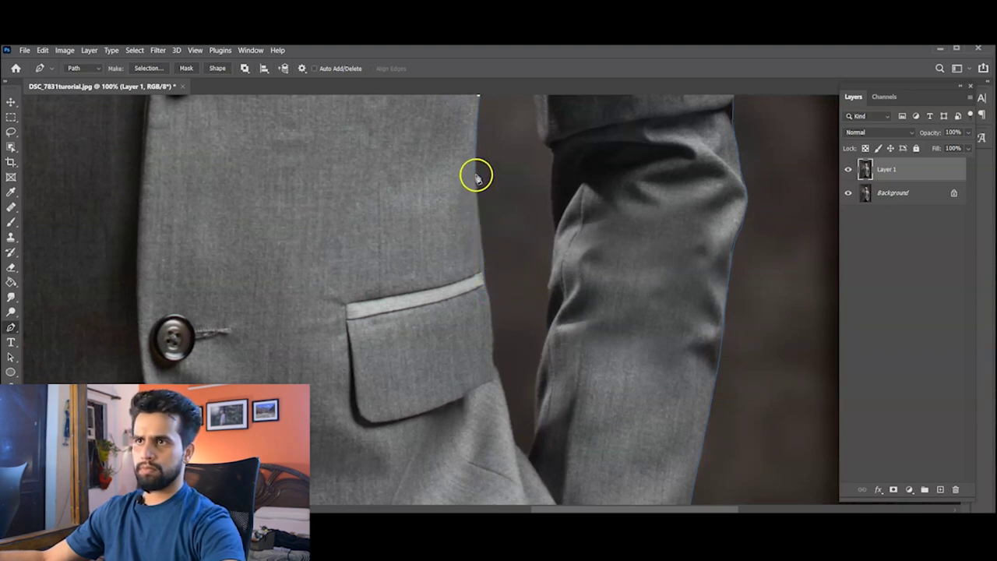
pyautogui.scroll(-3, 483, 268)
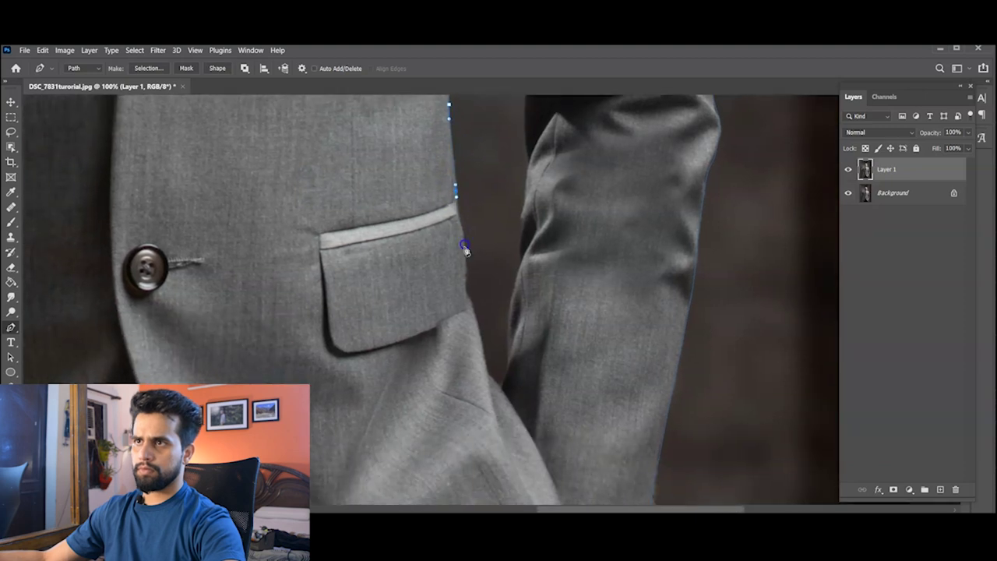
pyautogui.scroll(-3, 466, 272)
pyautogui.click(450, 244)
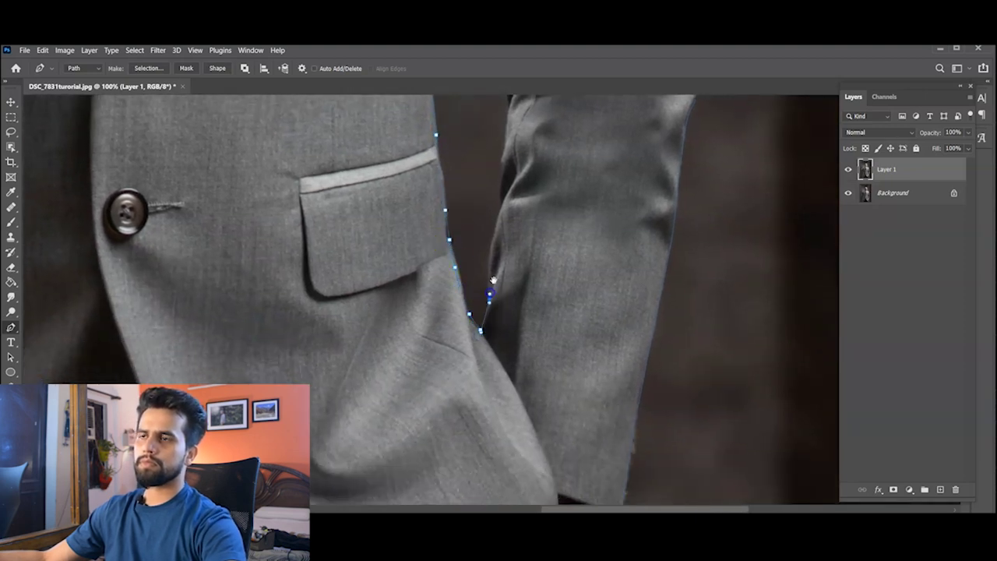
# - Trace up the inner edge of the right-hand sleeve toward the gap's top
pyautogui.scroll(3, 493, 281)
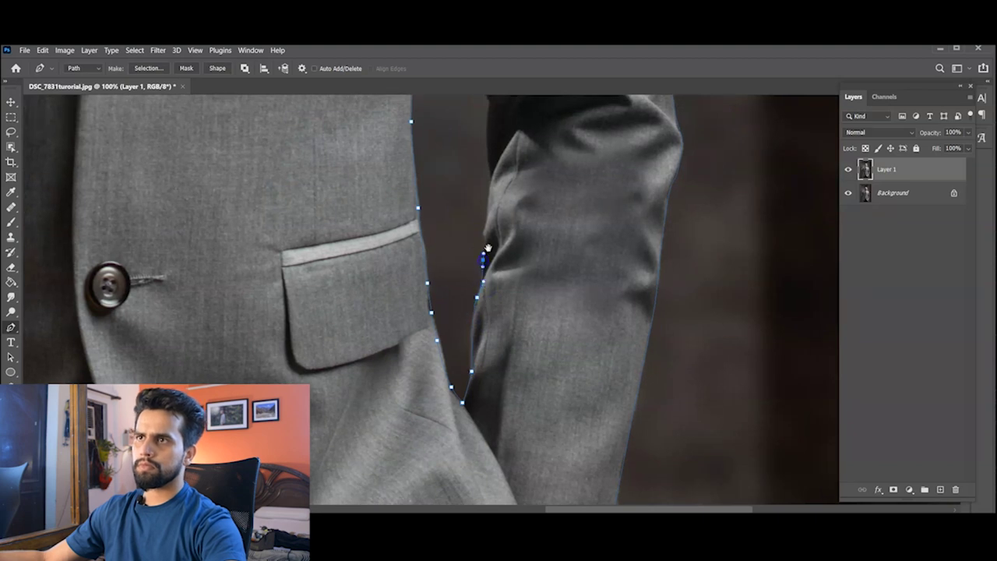
pyautogui.scroll(3, 487, 248)
pyautogui.scroll(3, 483, 260)
pyautogui.click(489, 318)
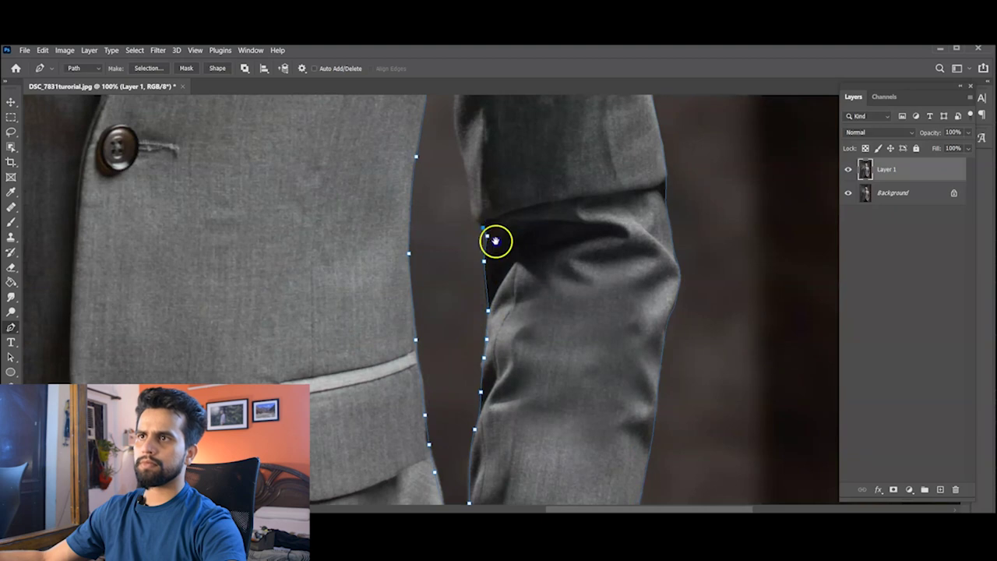
pyautogui.scroll(4, 490, 265)
pyautogui.click(479, 248)
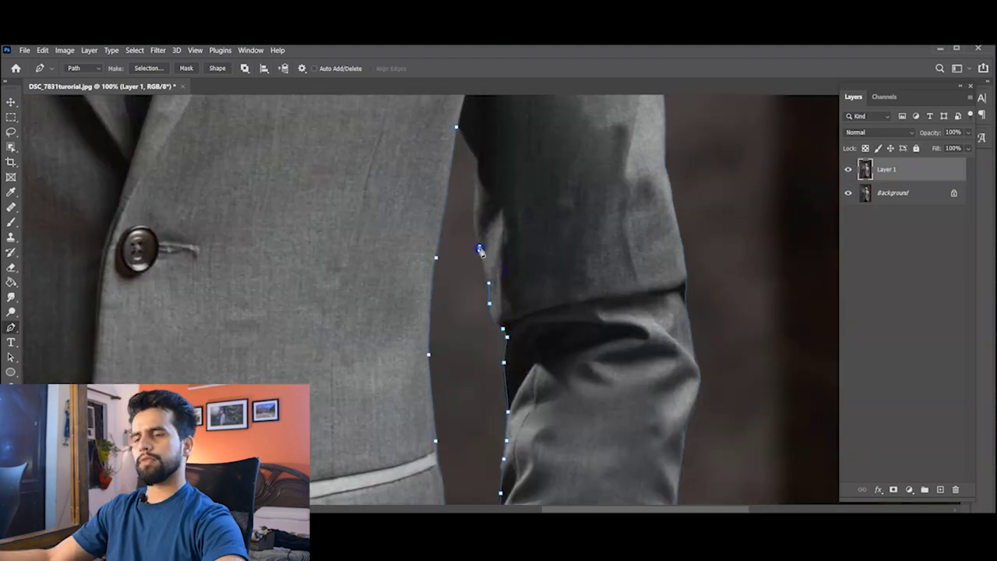
pyautogui.scroll(4, 484, 292)
pyautogui.click(474, 241)
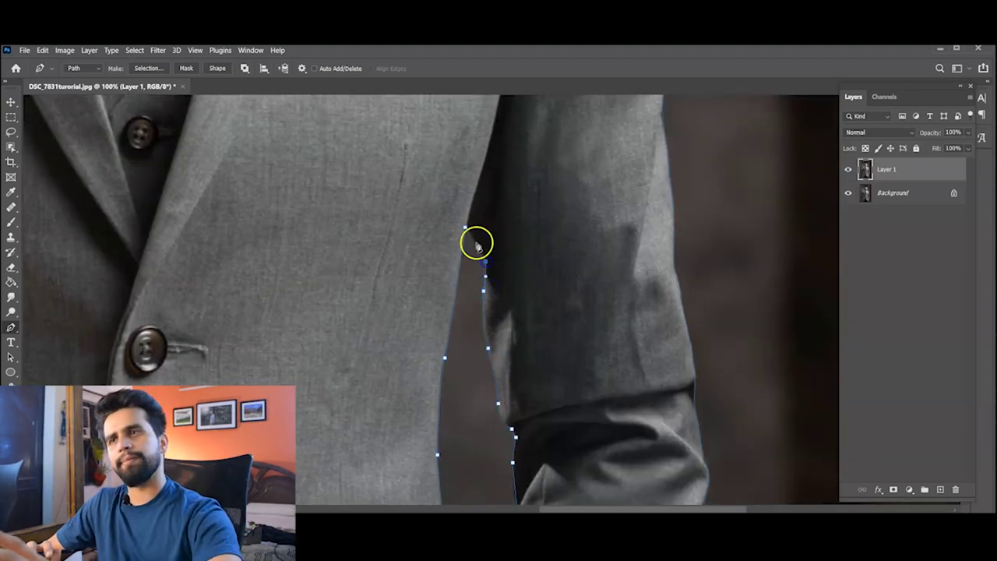
pyautogui.click(465, 225)
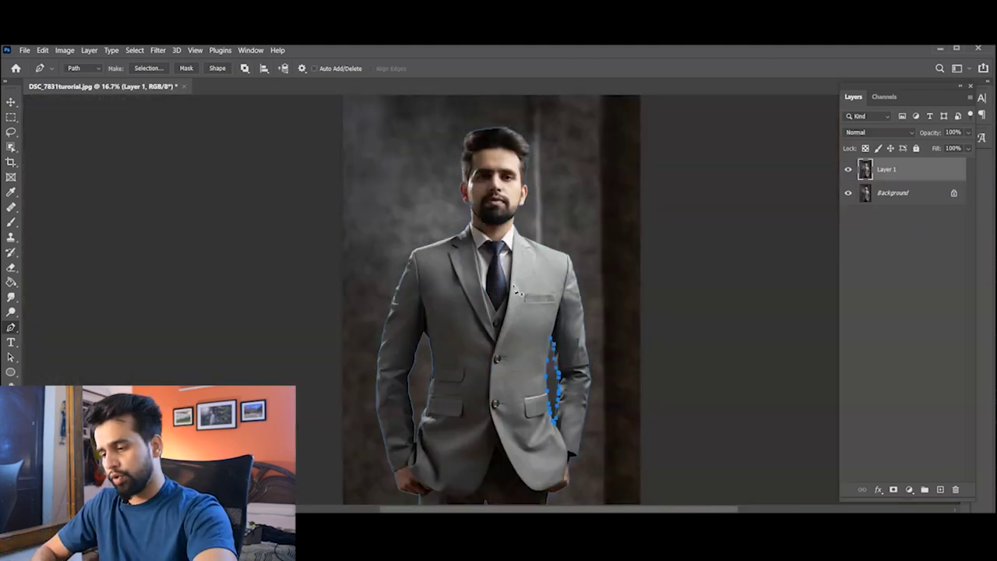
# - Load the pen path as a selection and feather it by 2 pixels
pyautogui.hotkey('ctrl', 'Return')
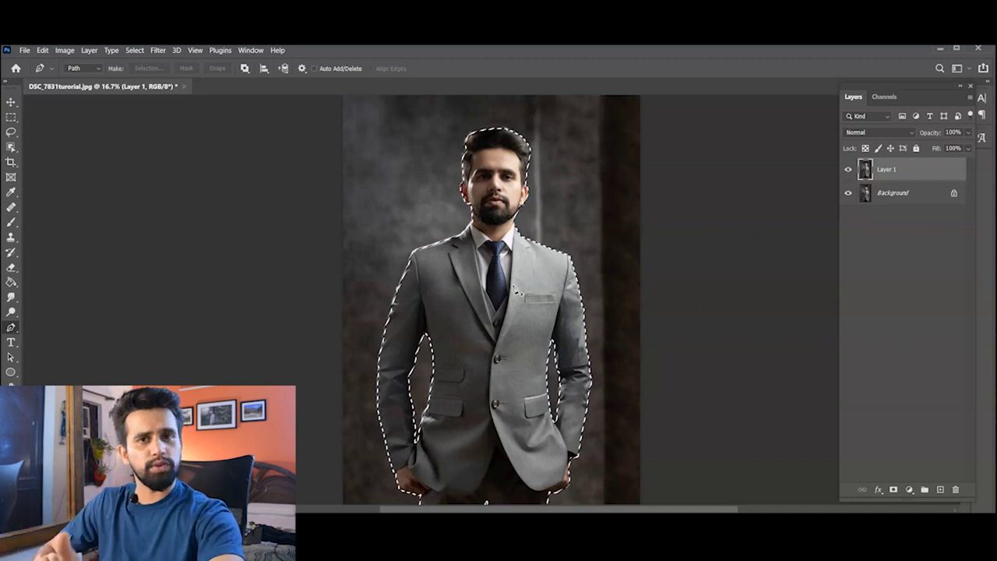
pyautogui.press('l')
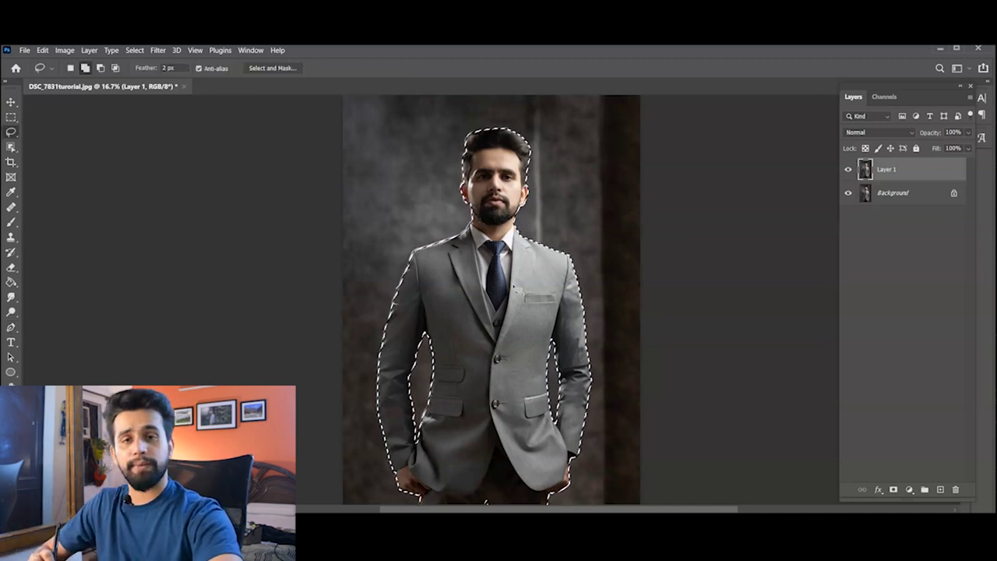
pyautogui.hotkey('shift', 'F6')
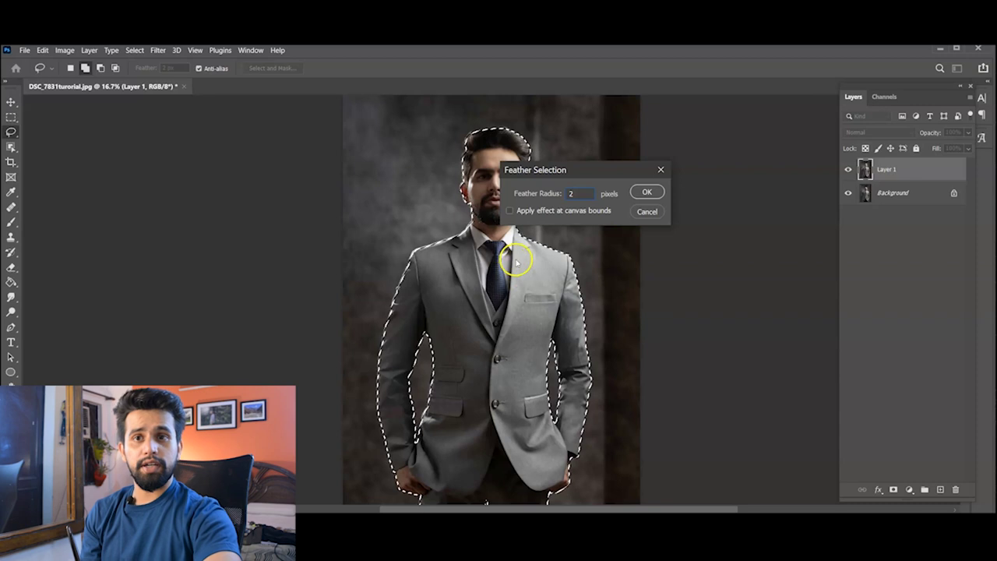
pyautogui.click(647, 194)
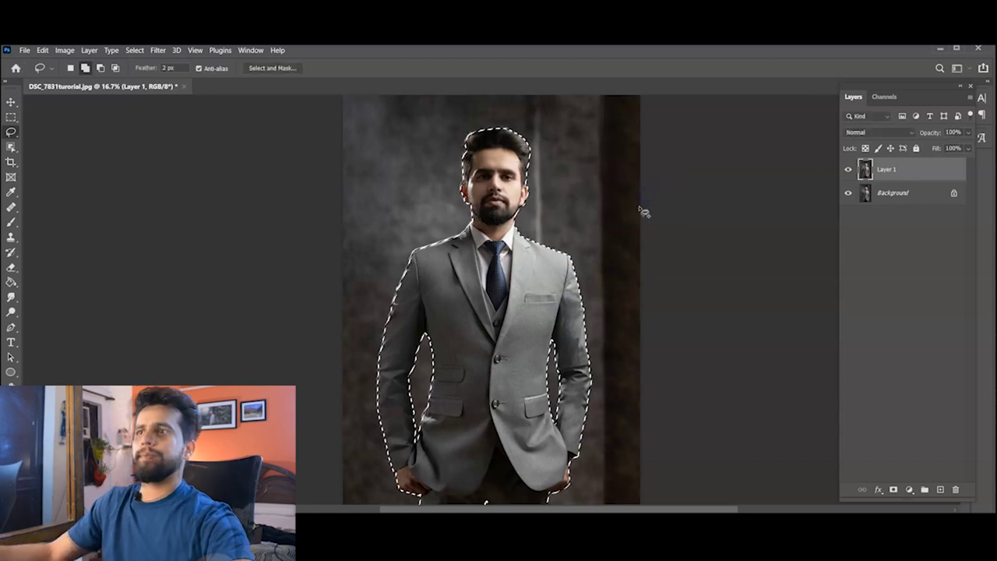
# - Open Select and Mask from the selection's context menu and zoom around to inspect the edges
pyautogui.rightClick(497, 191)
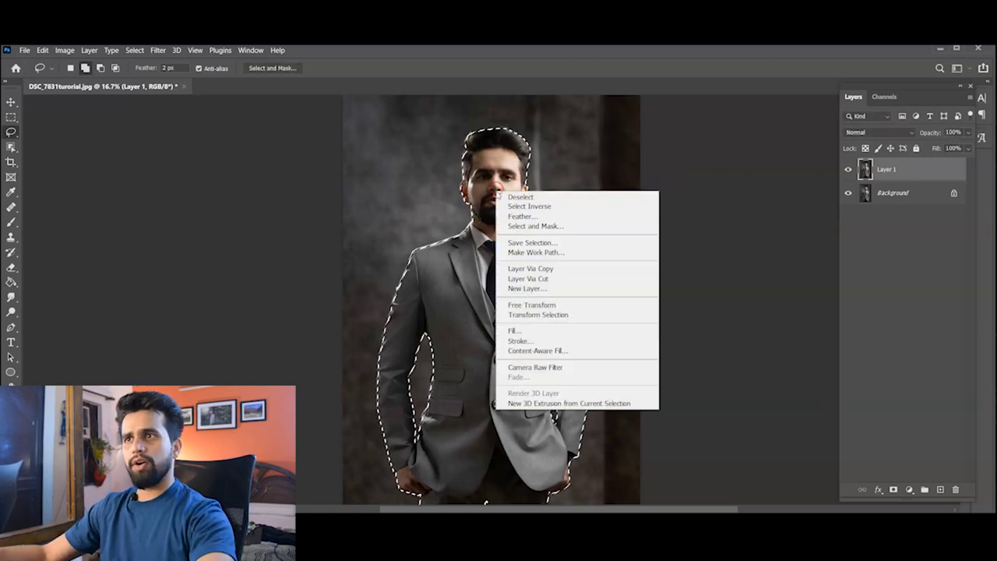
pyautogui.click(527, 226)
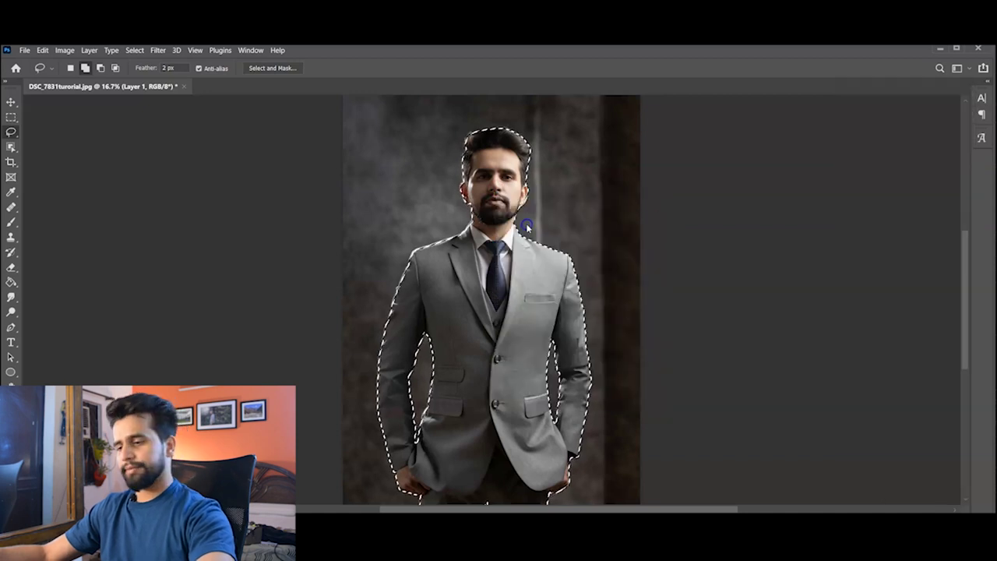
pyautogui.scroll(2, 529, 214)
pyautogui.scroll(2, 451, 247)
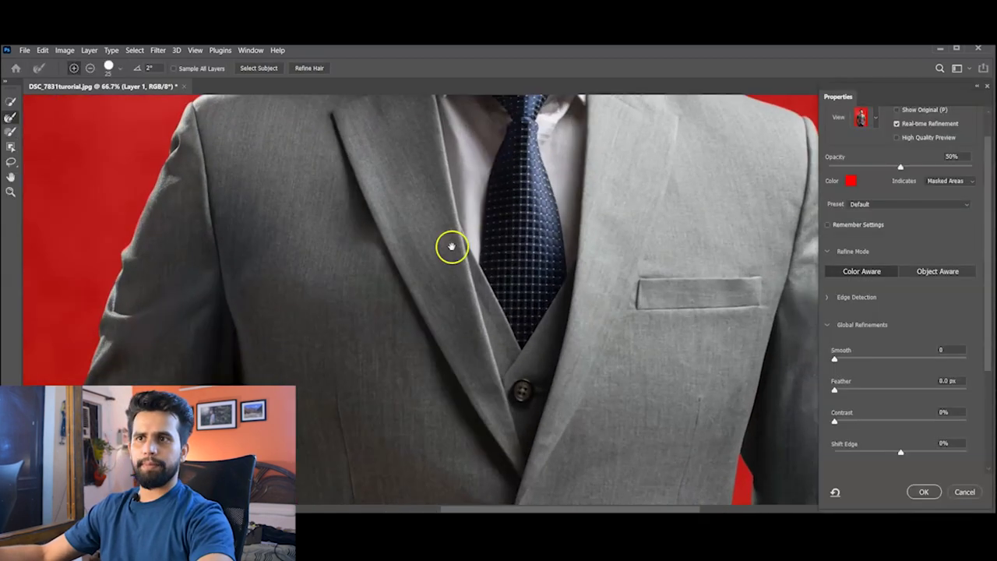
pyautogui.scroll(-5, 451, 247)
pyautogui.scroll(-5, 498, 260)
pyautogui.scroll(-4, 483, 109)
pyautogui.scroll(-4, 511, 254)
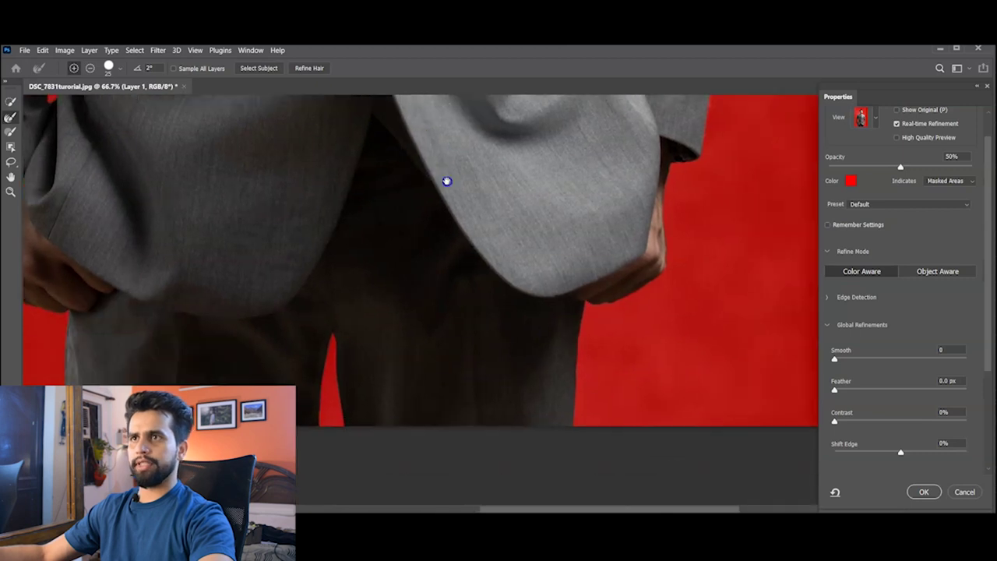
pyautogui.scroll(5, 446, 181)
pyautogui.scroll(2, 483, 218)
pyautogui.scroll(5, 483, 216)
pyautogui.scroll(4, 485, 235)
pyautogui.scroll(2, 580, 351)
pyautogui.scroll(3, 492, 285)
pyautogui.scroll(4, 510, 366)
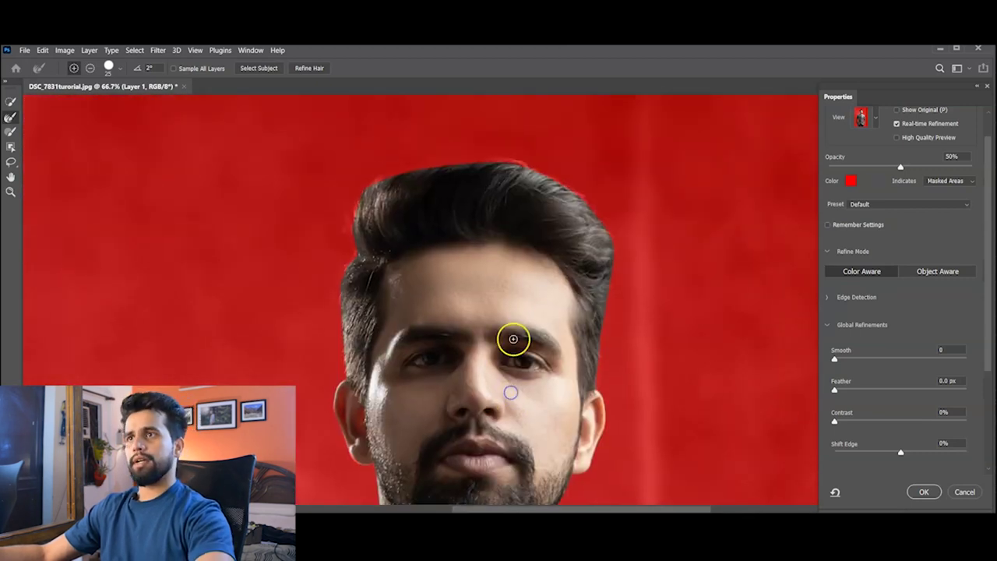
pyautogui.scroll(1, 513, 339)
pyautogui.scroll(2, 673, 243)
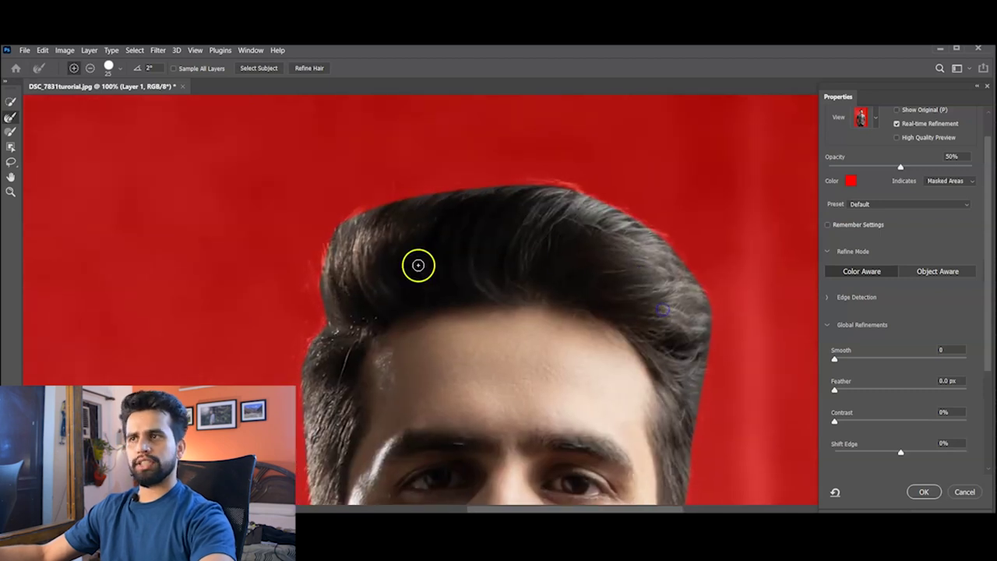
# - Expand Edge Detection, set Radius to 10 px, and pan along the hair outline to check it
pyautogui.click(828, 326)
pyautogui.click(828, 295)
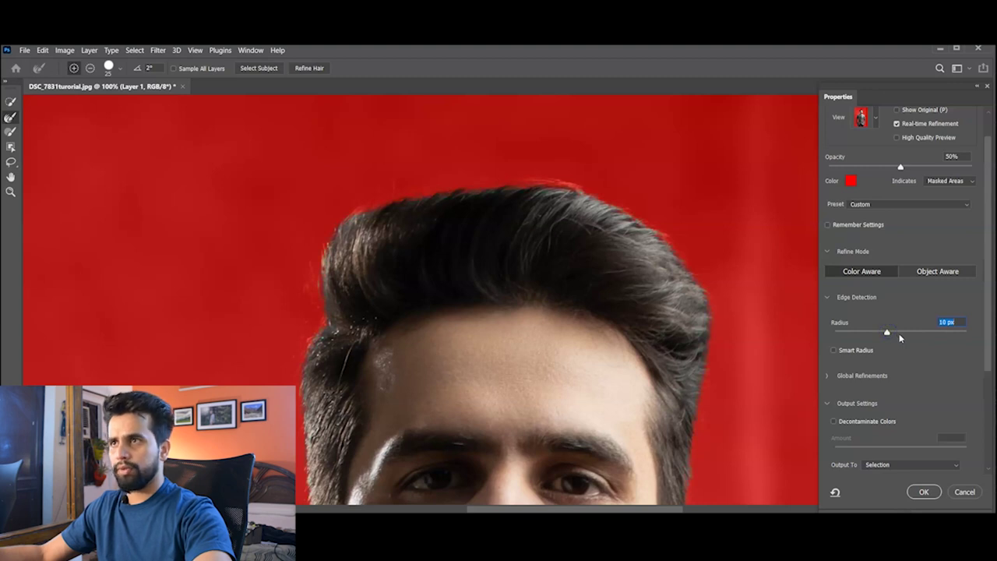
pyautogui.moveTo(904, 335); pyautogui.dragTo(887, 332)
pyautogui.click(12, 120)
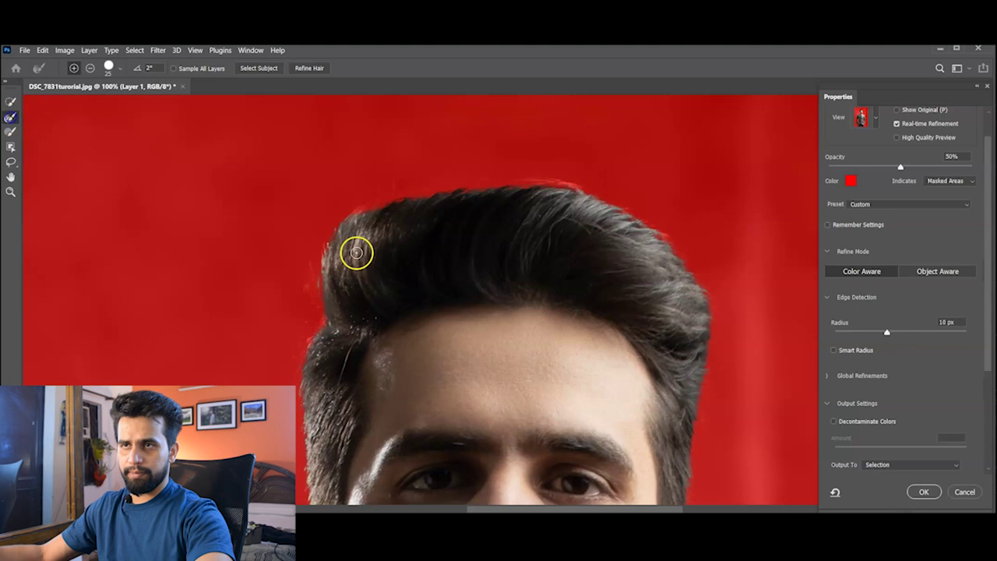
pyautogui.moveTo(356, 252); pyautogui.dragTo(306, 234)
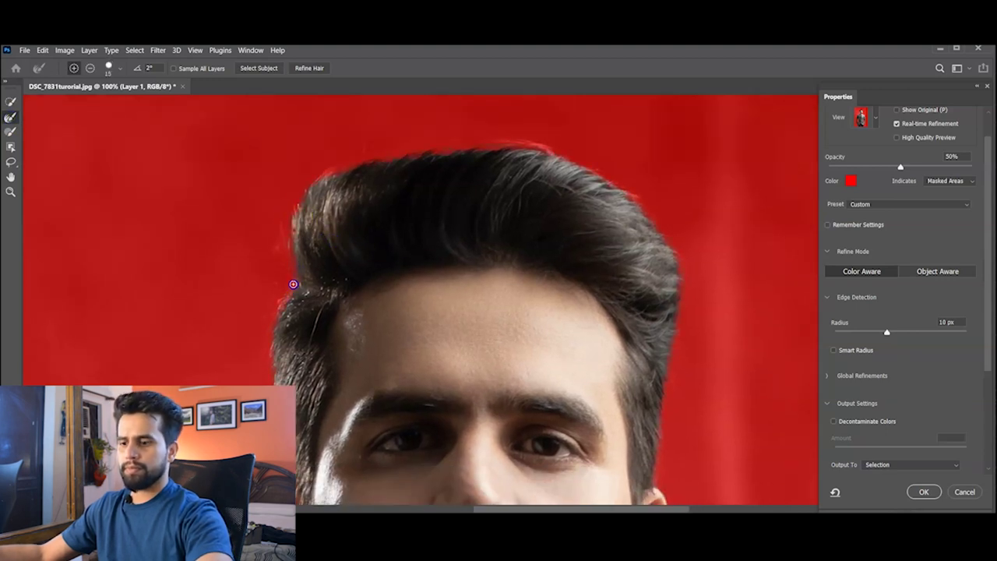
pyautogui.moveTo(589, 194); pyautogui.dragTo(350, 100)
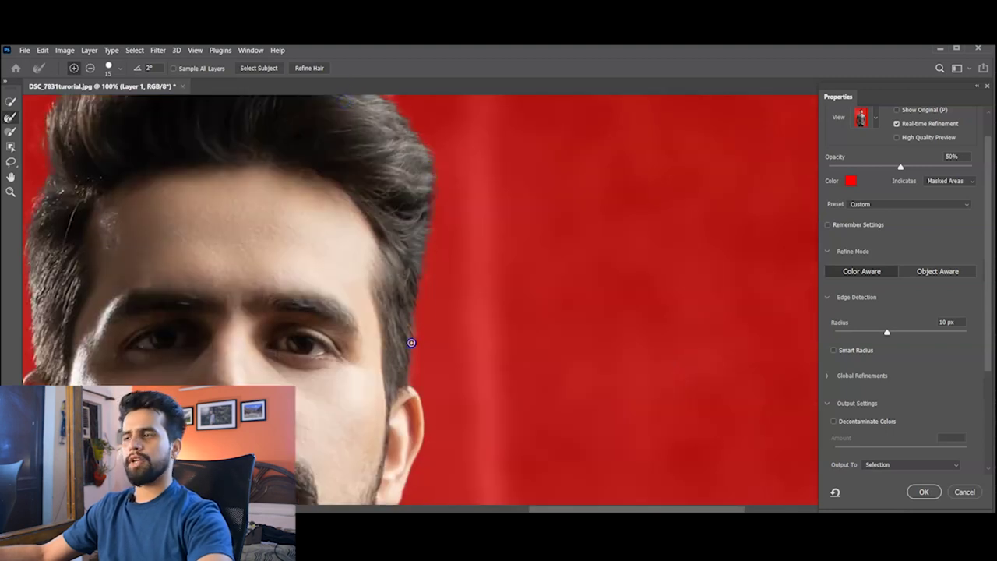
pyautogui.hotkey('ctrl', '0')
pyautogui.scroll(-3, 840, 351)
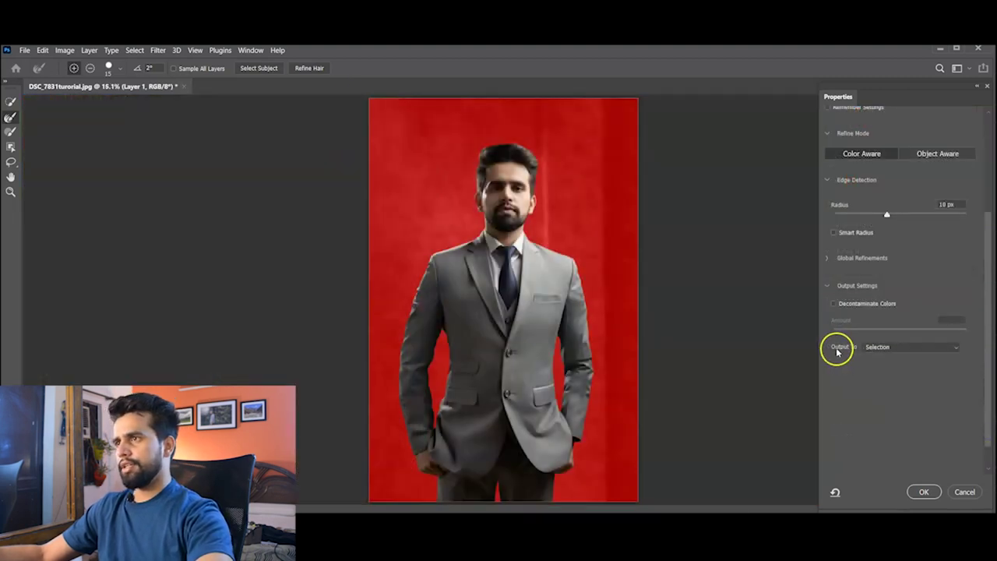
# - Output the Select and Mask result to a New Layer with Layer Mask
pyautogui.click(894, 349)
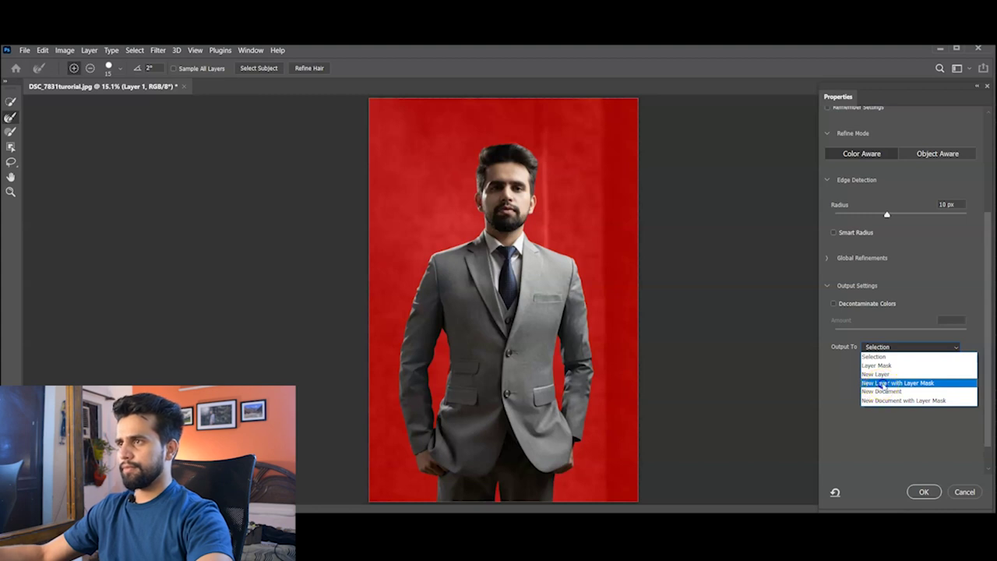
pyautogui.click(883, 384)
pyautogui.click(924, 491)
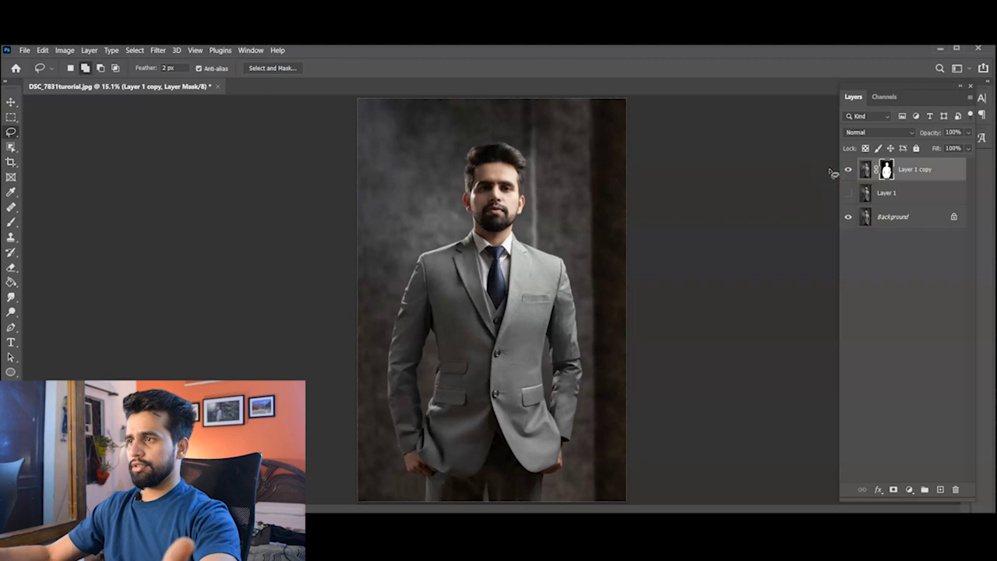
# - Select Layer 1 in the Layers panel
pyautogui.click(896, 193)
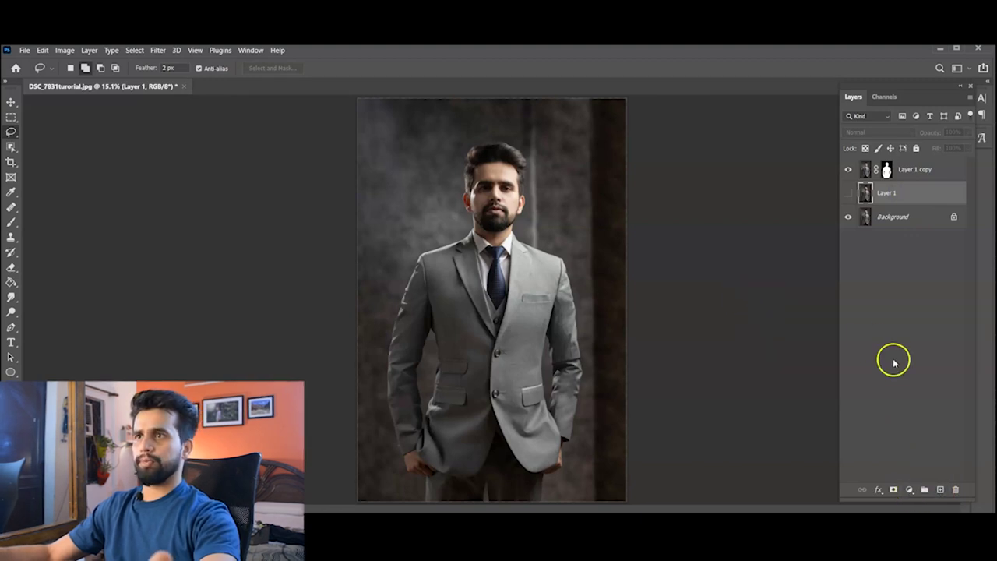
# - Add a Solid Color fill layer and pick near-black #020202
pyautogui.click(910, 489)
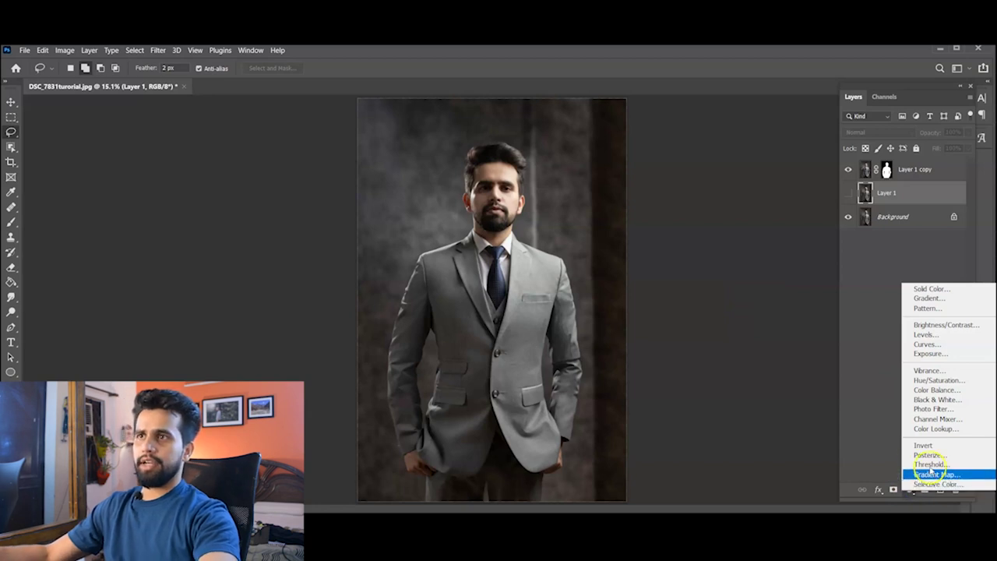
pyautogui.click(933, 290)
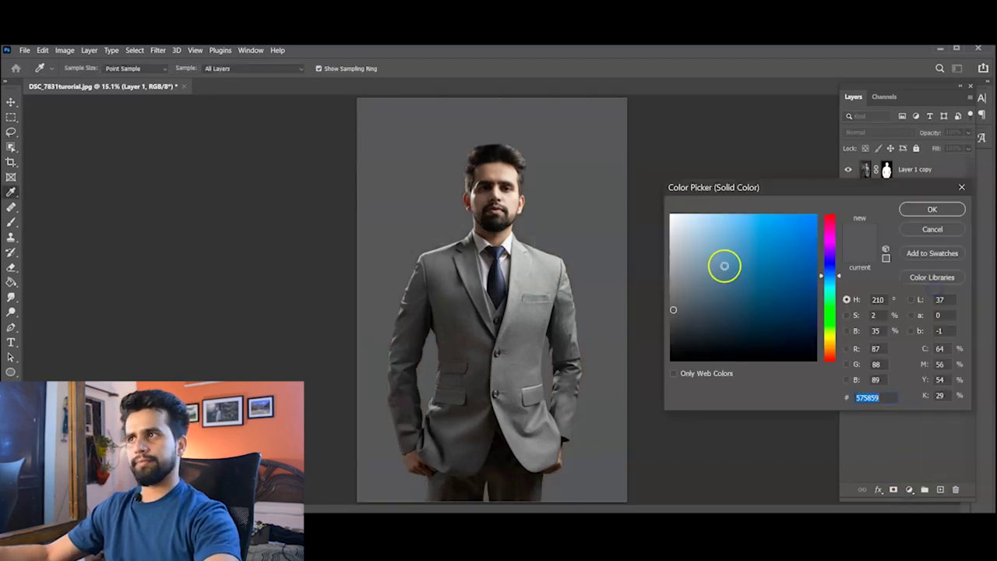
pyautogui.moveTo(718, 267)
pyautogui.mouseDown()
pyautogui.moveTo(784, 217)
pyautogui.moveTo(657, 214)
pyautogui.moveTo(665, 327)
pyautogui.moveTo(657, 361)
pyautogui.mouseUp()
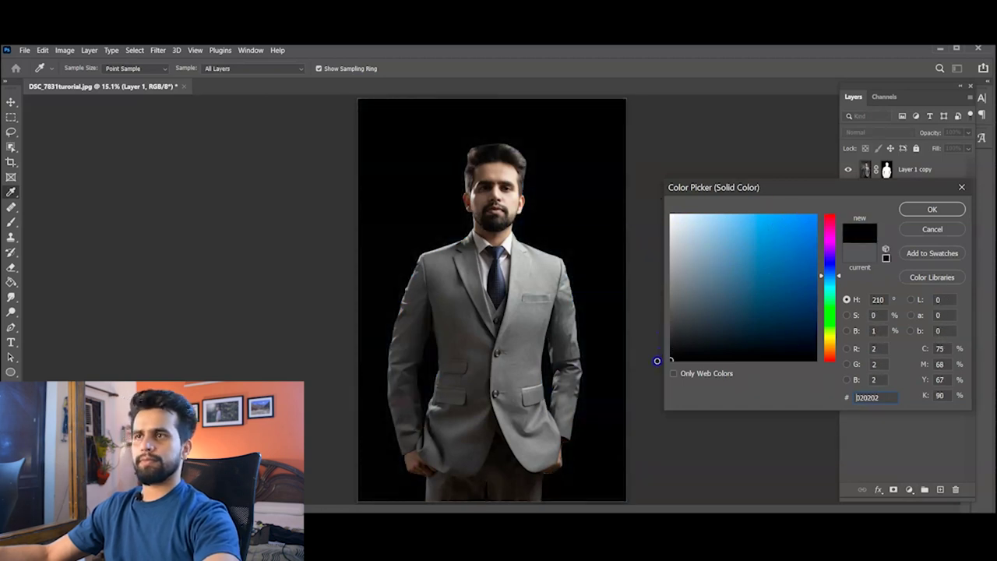